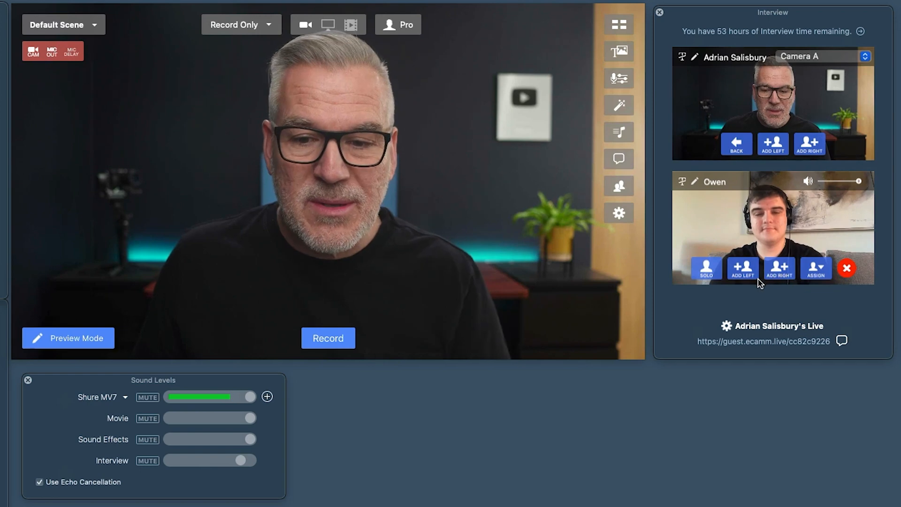
# Step: Add the guest to the right of the host in the live view, and show the guest solo
pyautogui.click(781, 270)
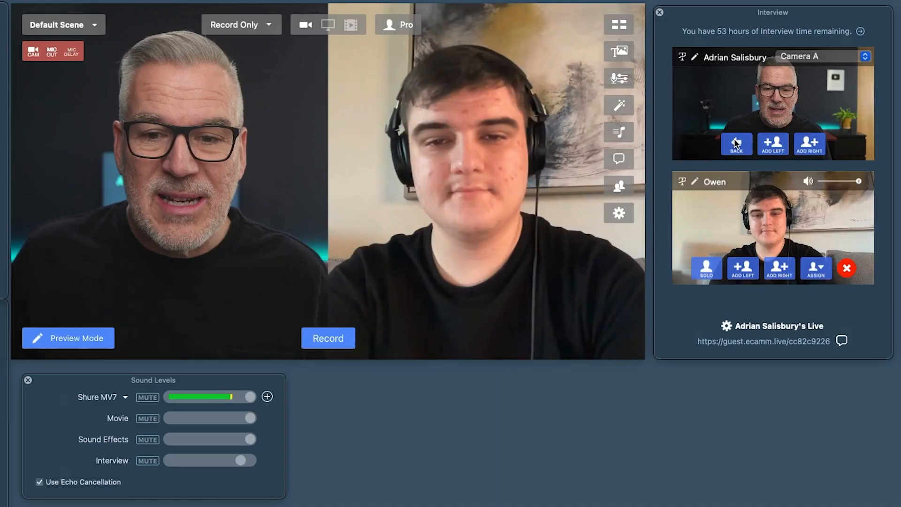
pyautogui.click(706, 268)
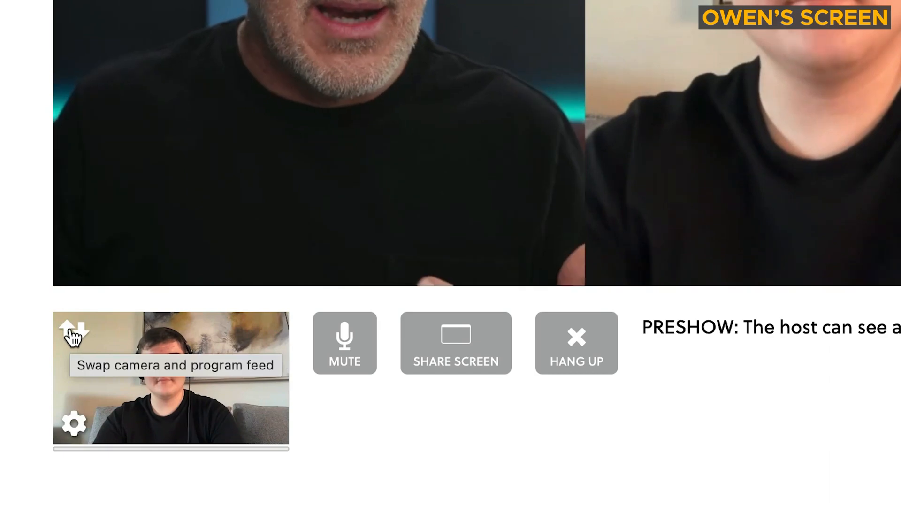
# Step: Swap the camera and program feeds on the guest's page and back, and return the live view to the host alone
pyautogui.click(73, 335)
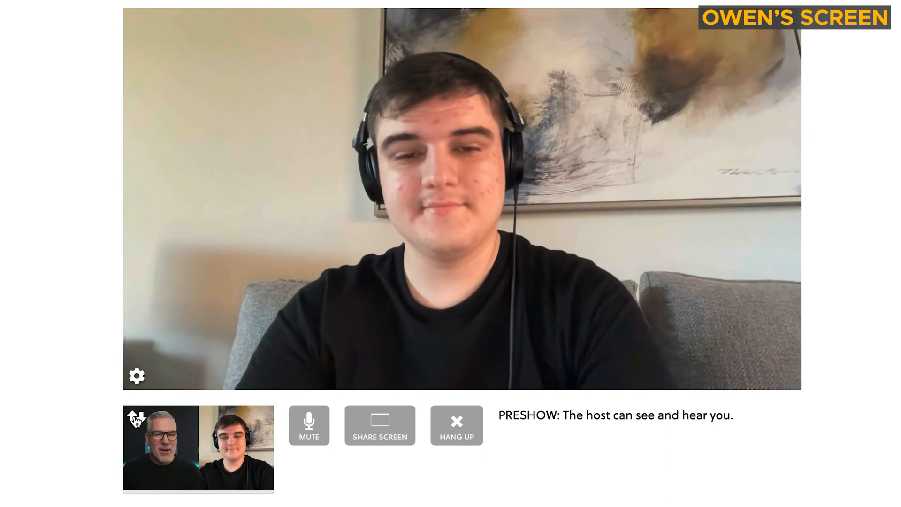
pyautogui.click(136, 419)
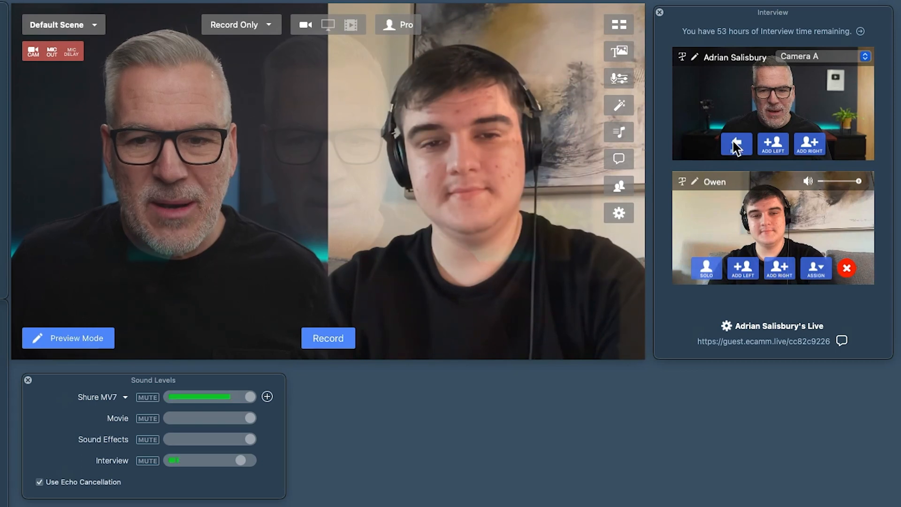
pyautogui.click(734, 142)
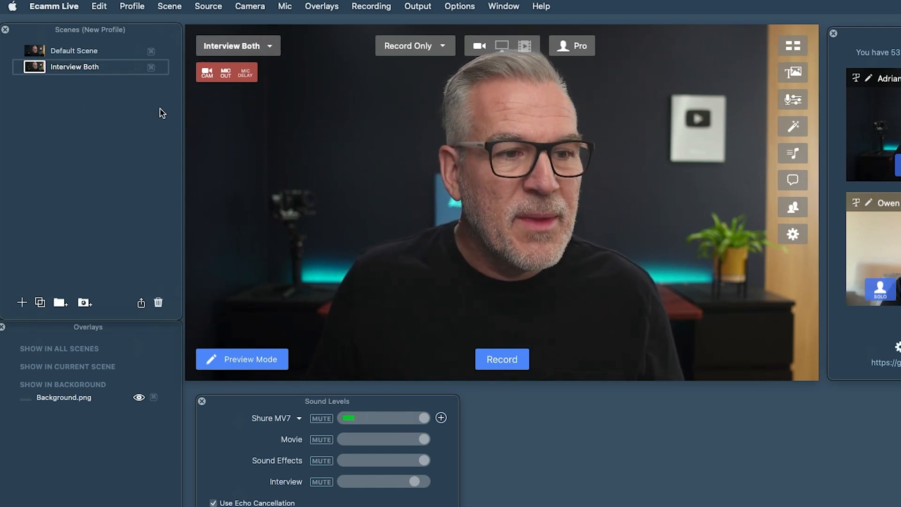
# Step: Set the source of the Interview Both scene to Blank
pyautogui.click(208, 6)
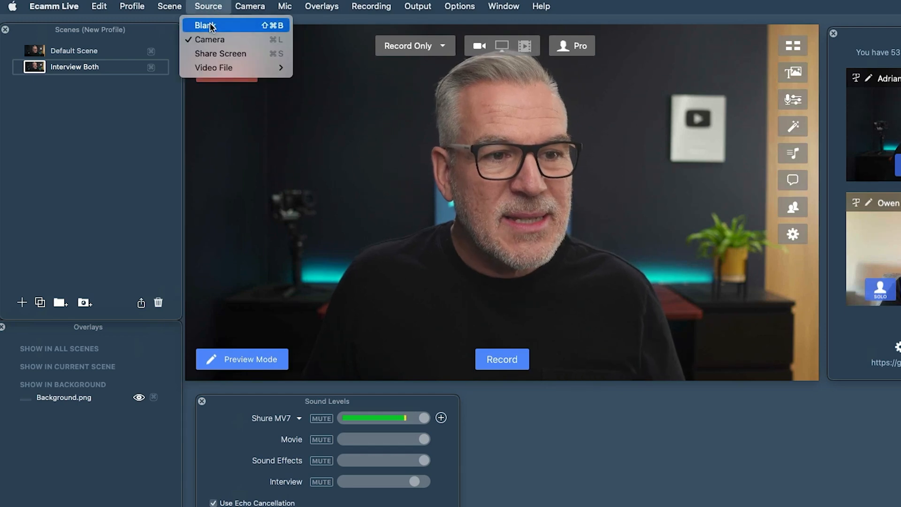
pyautogui.click(209, 23)
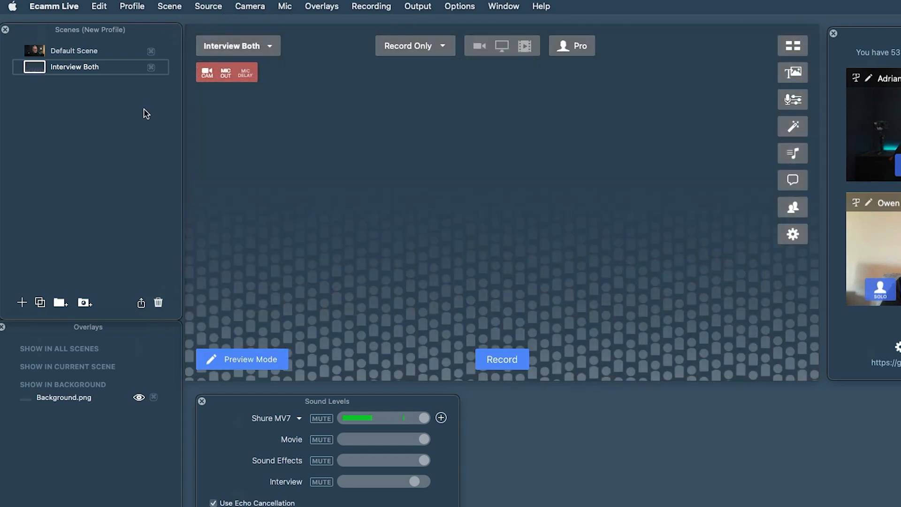
pyautogui.click(139, 396)
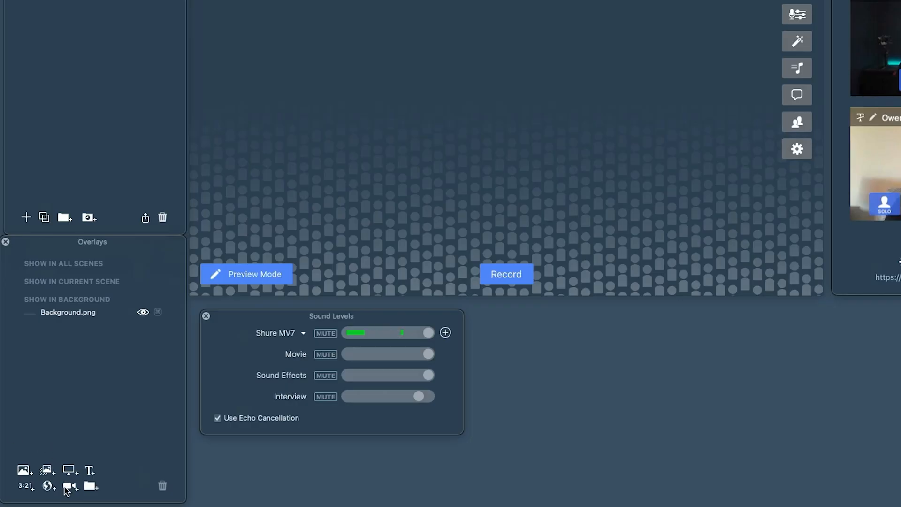
# Step: Add a Cam Link 4K camera overlay with a Custom shape and fit it as a tall frame on the canvas's left half
pyautogui.click(70, 487)
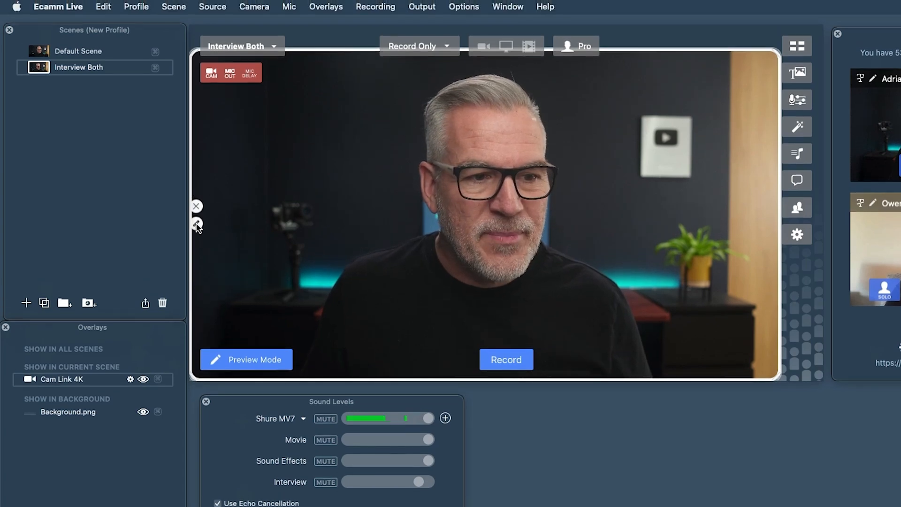
pyautogui.click(197, 223)
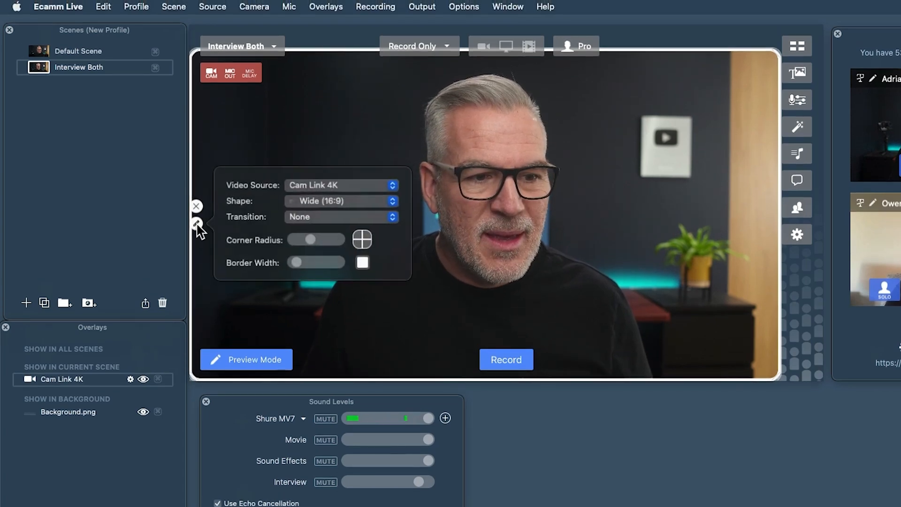
pyautogui.click(325, 202)
pyautogui.click(324, 291)
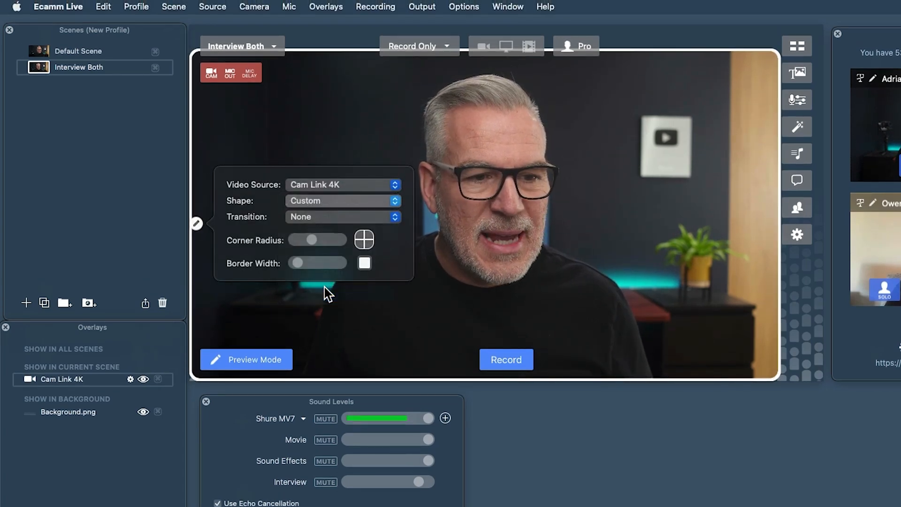
pyautogui.moveTo(779, 376); pyautogui.dragTo(446, 363)
pyautogui.moveTo(434, 311); pyautogui.dragTo(462, 303)
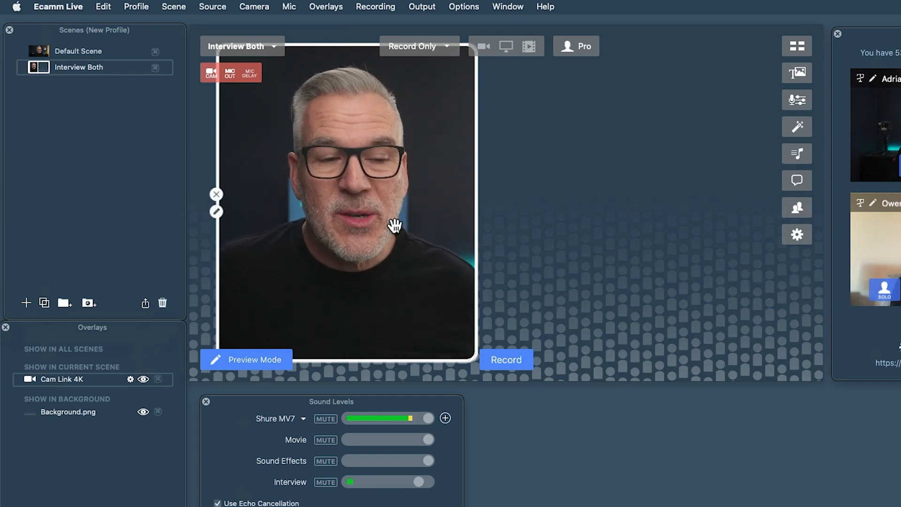
# Step: Duplicate the camera overlay onto the canvas's right half and set the copy's video source to Guest 1
pyautogui.moveTo(394, 226); pyautogui.dragTo(714, 227)
pyautogui.click(532, 211)
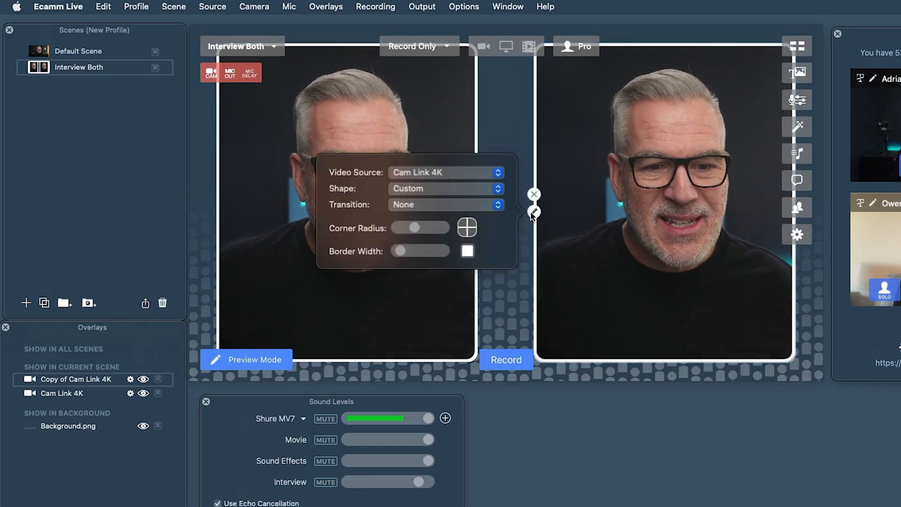
pyautogui.click(427, 176)
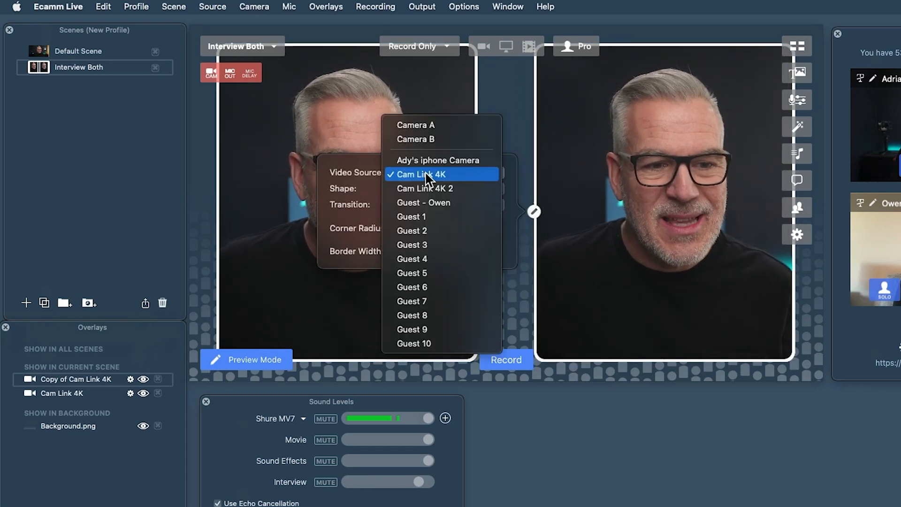
pyautogui.click(419, 217)
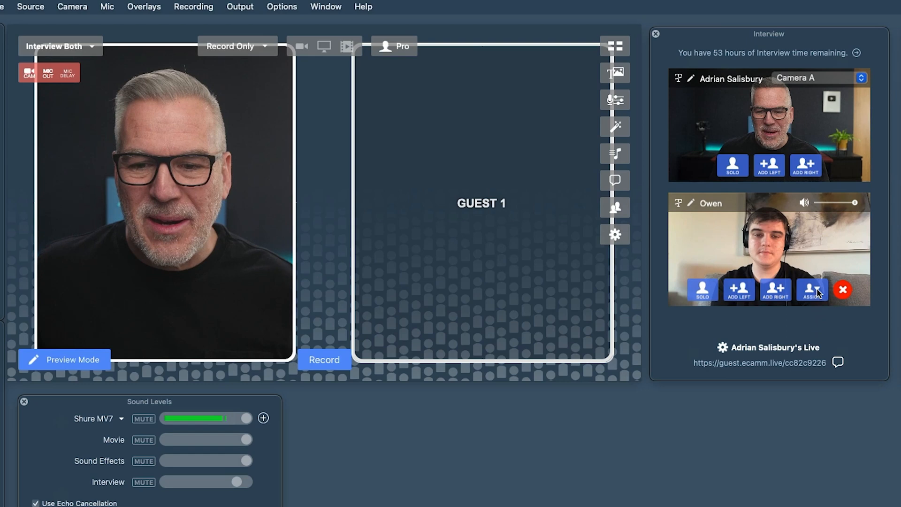
# Step: Assign the connected guest to the Guest 1 placeholder
pyautogui.click(816, 291)
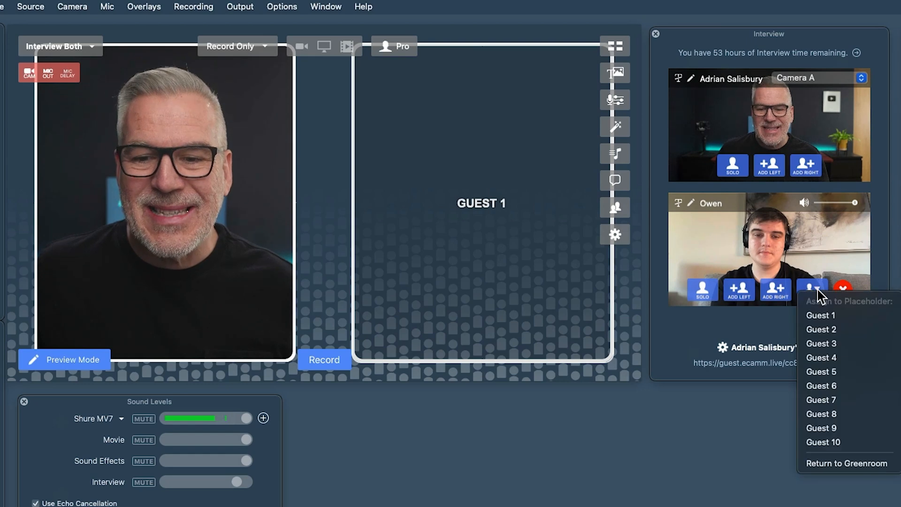
pyautogui.click(819, 316)
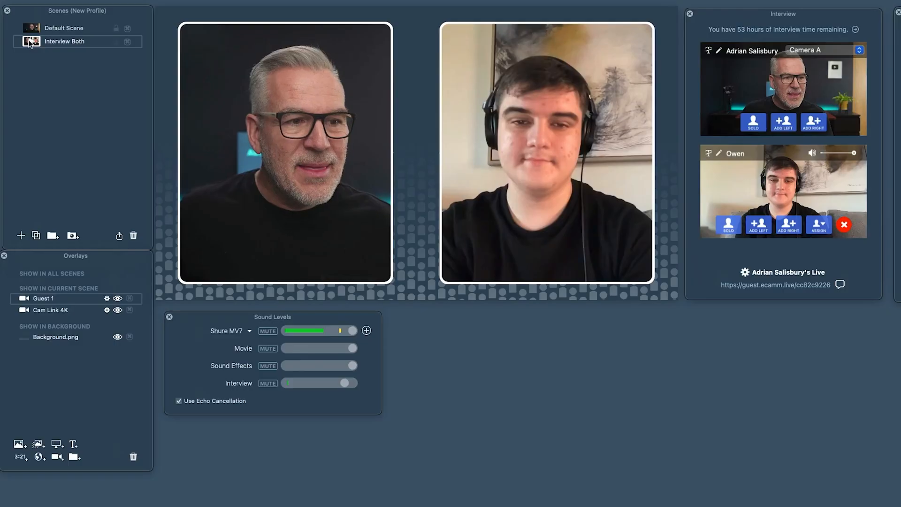
# Step: In the Default Scene, add the guest to the right of the host
pyautogui.click(753, 122)
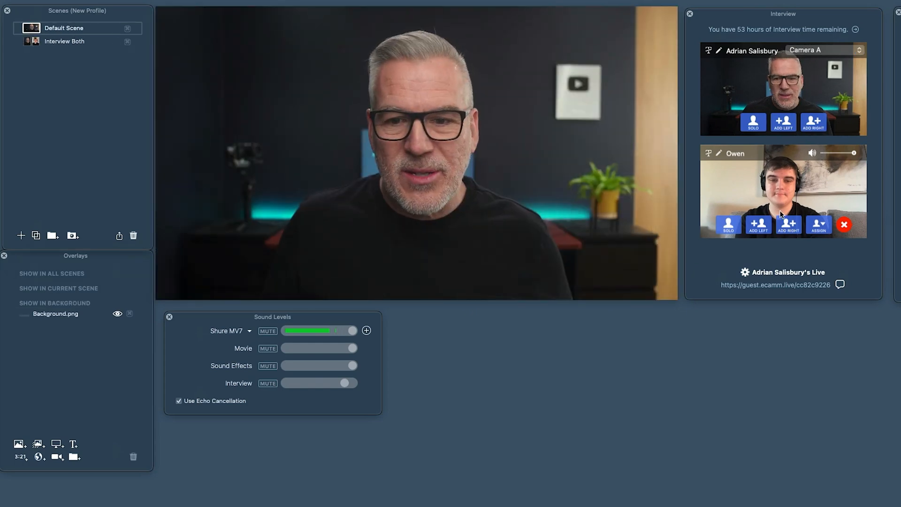
pyautogui.click(778, 225)
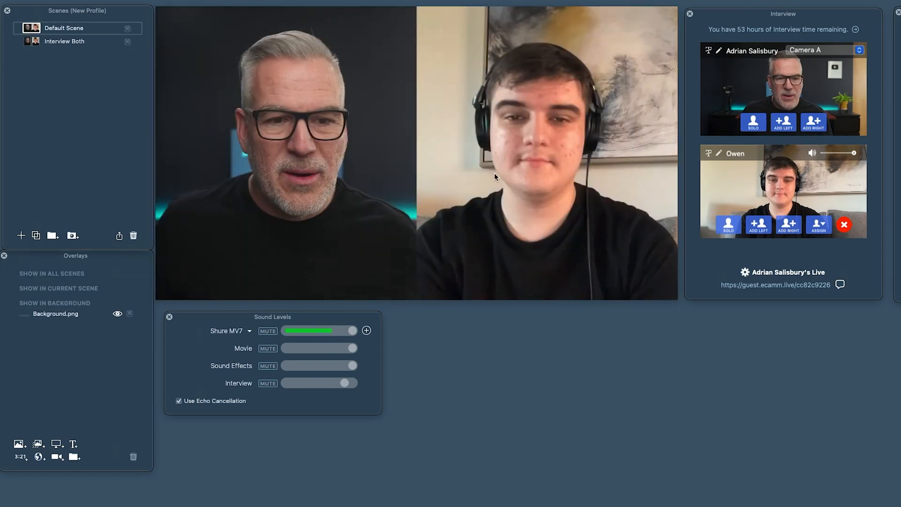
# Step: Duplicate the Interview Both scene and name the copy Interview Me
pyautogui.click(33, 44)
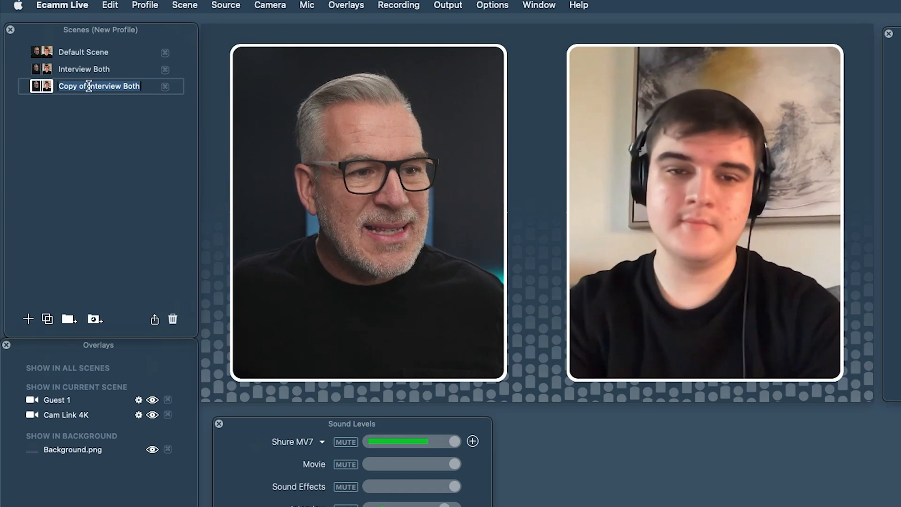
pyautogui.write('Interview Me')
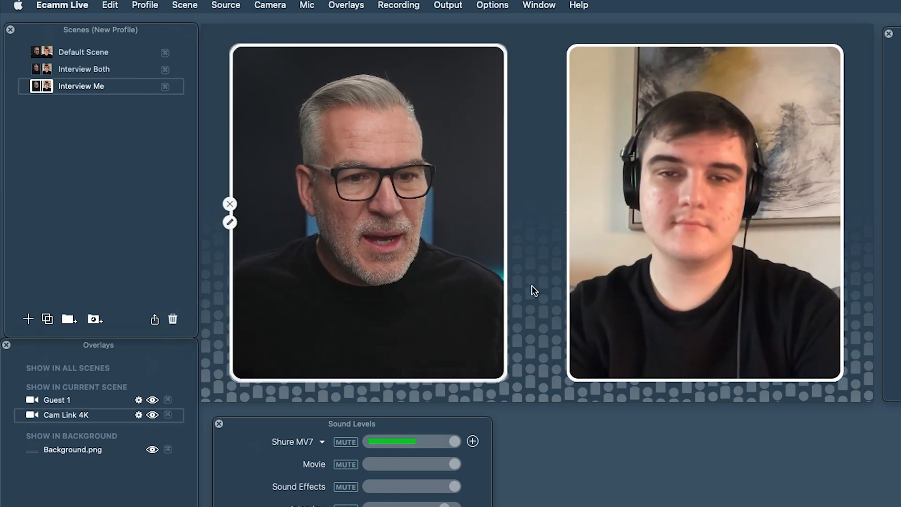
# Step: In Interview Me, widen the Cam Link 4K overlay to span both frames and hide the Guest 1 overlay
pyautogui.moveTo(506, 380); pyautogui.dragTo(839, 379)
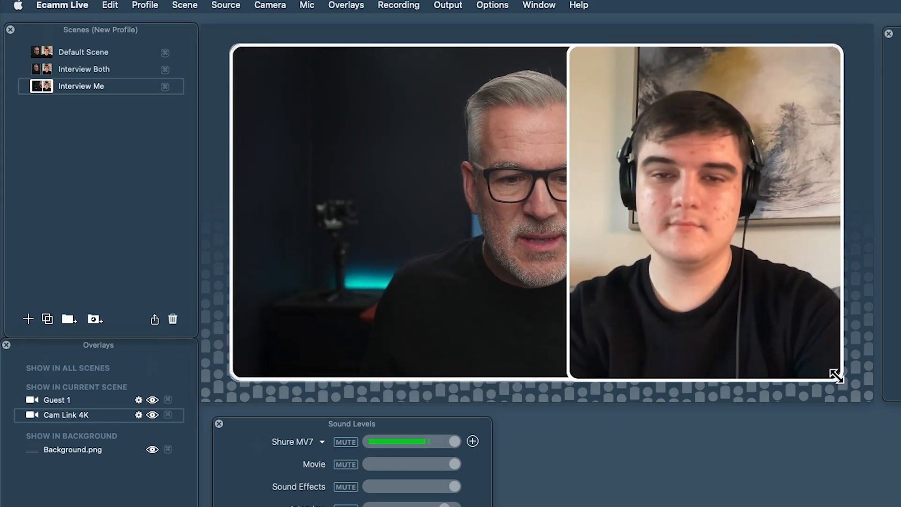
pyautogui.click(567, 204)
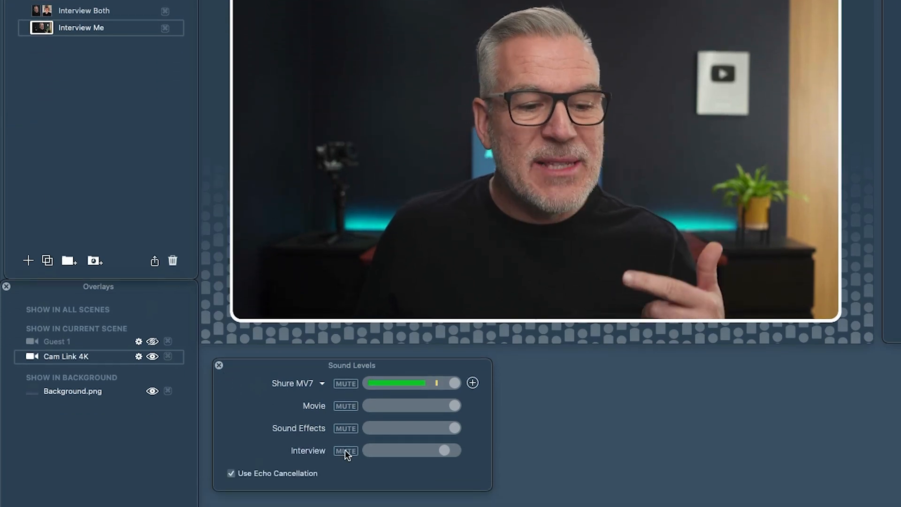
# Step: Mute the Interview audio in the Interview Me scene and switch to Interview Both
pyautogui.click(346, 450)
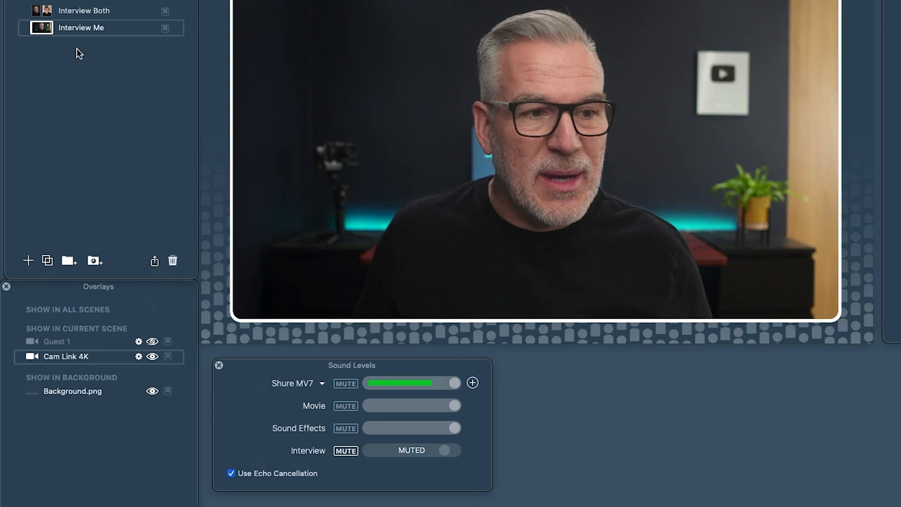
pyautogui.click(42, 10)
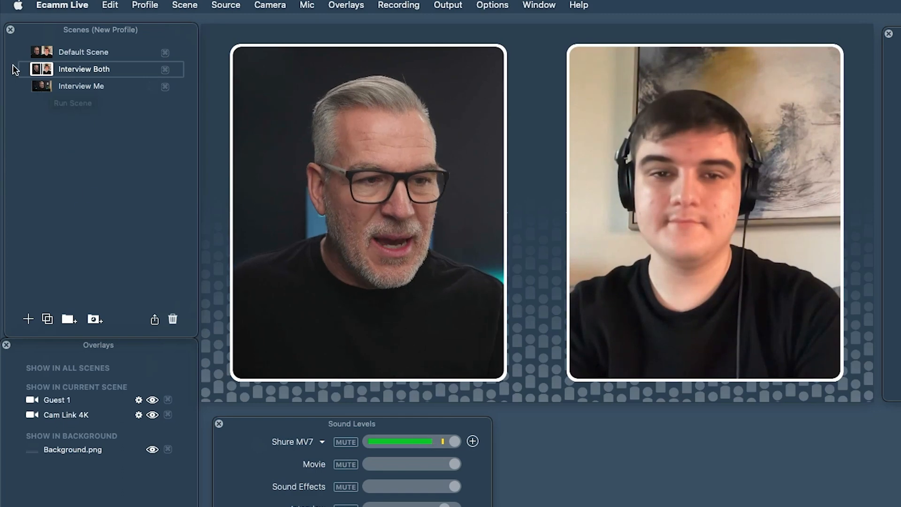
# Step: Duplicate Interview Me as Interview Guest and set the copy's camera overlay video source to Guest 1
pyautogui.click(42, 86)
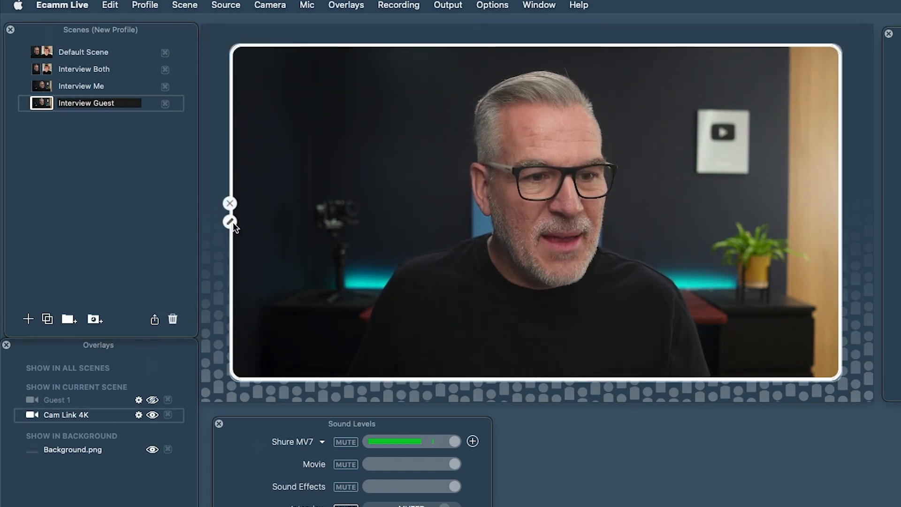
pyautogui.click(229, 222)
pyautogui.click(345, 179)
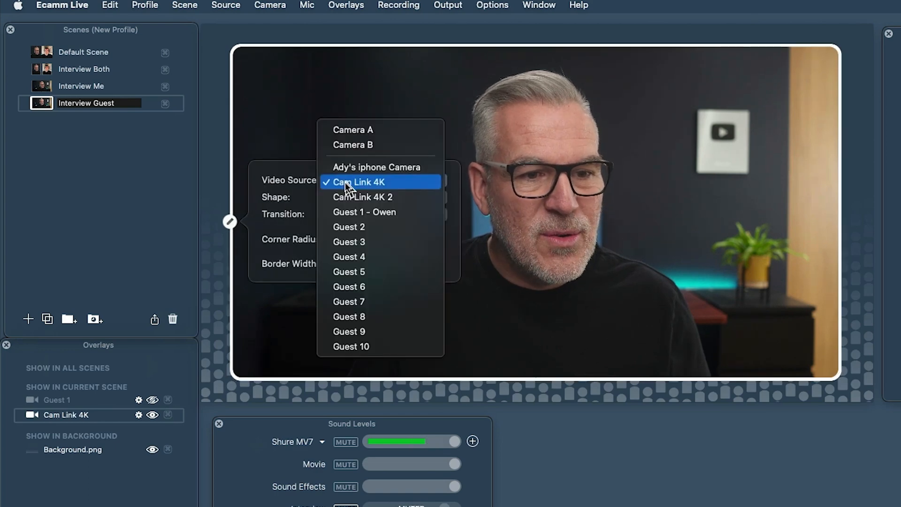
pyautogui.click(344, 211)
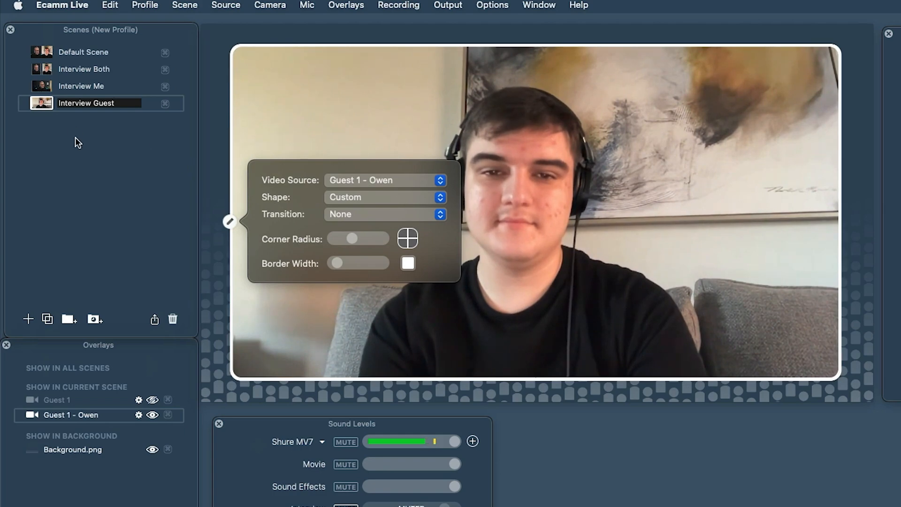
# Step: Compare Interview Me with Interview Guest, unmuting the Interview audio and muting the Shure MV7 microphone in the guest scene
pyautogui.click(39, 86)
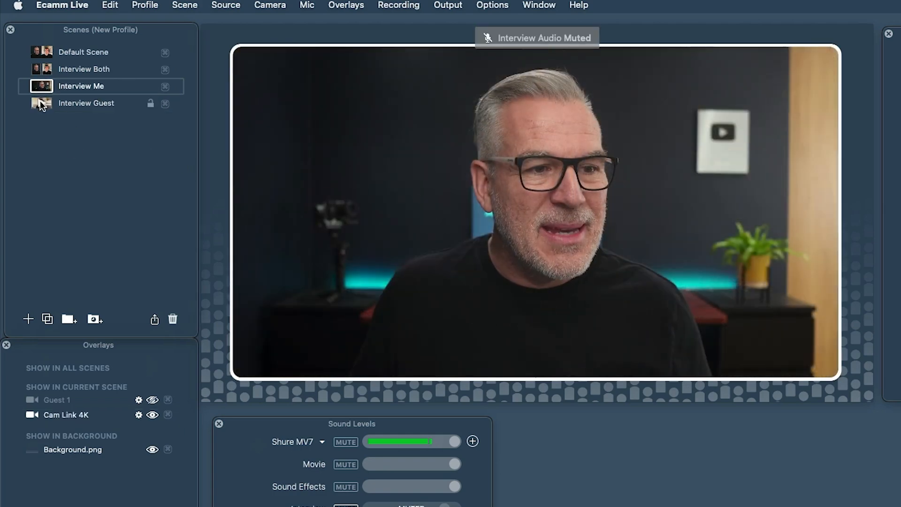
pyautogui.click(40, 101)
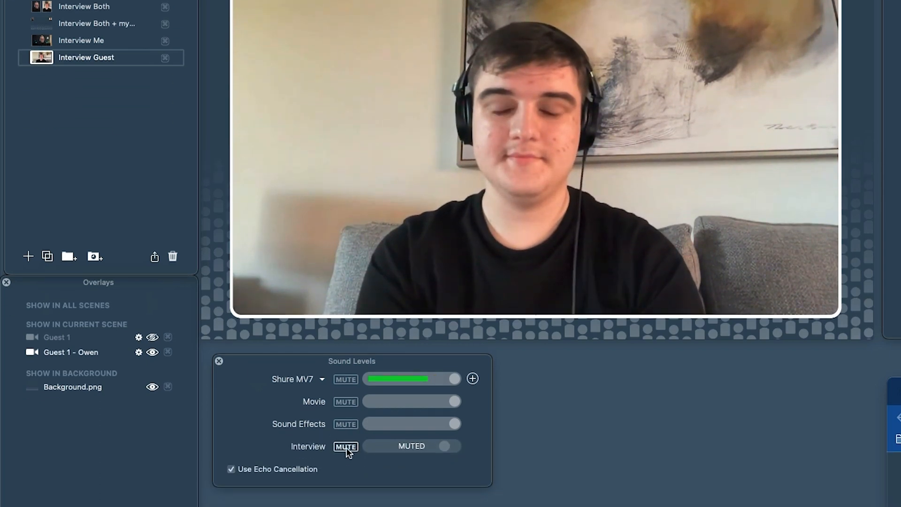
pyautogui.click(346, 446)
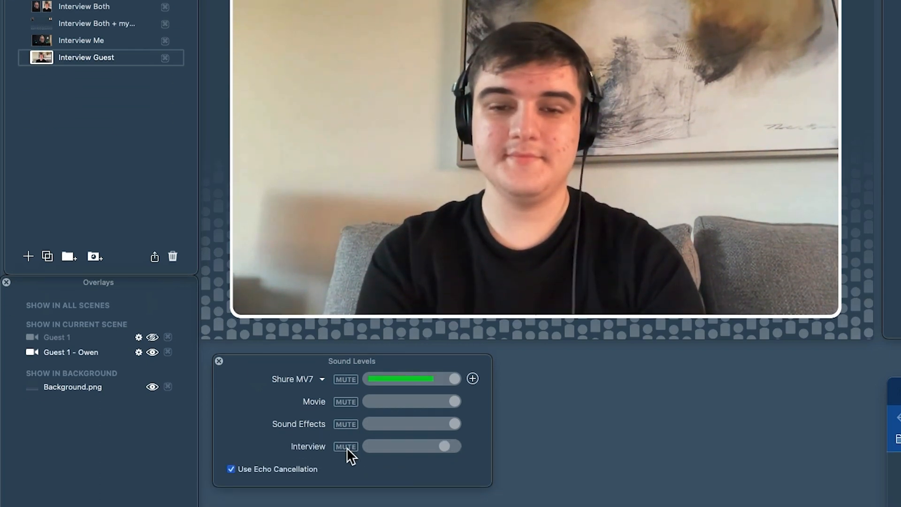
pyautogui.click(344, 380)
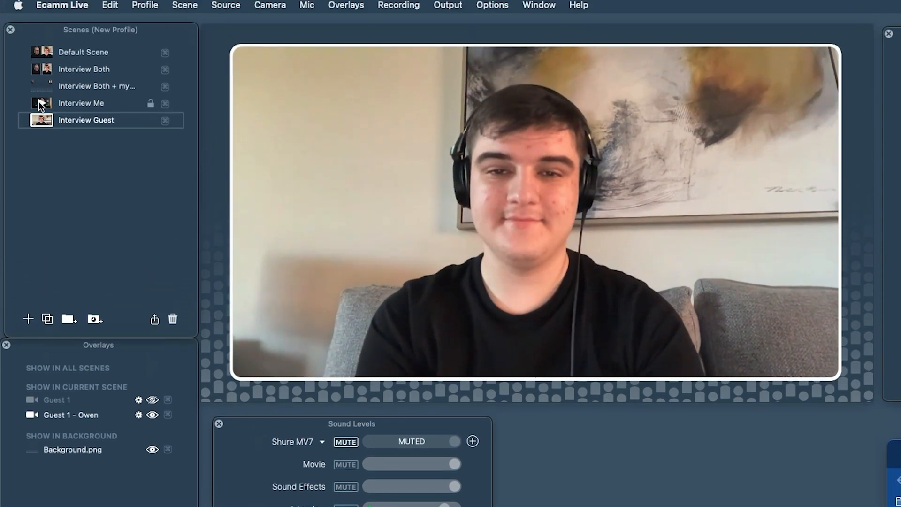
# Step: Switch away from Interview Guest and back, and unmute and re-mute the Shure MV7 microphone there
pyautogui.click(40, 40)
pyautogui.click(41, 118)
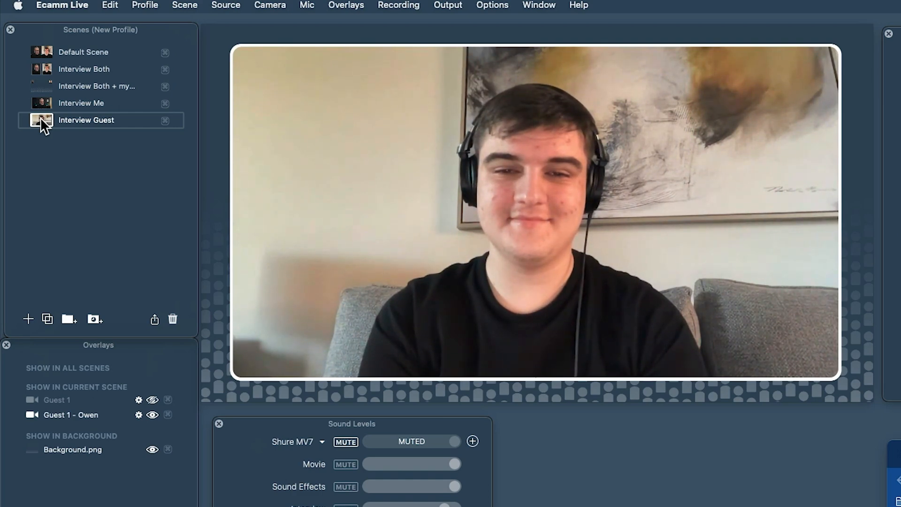
pyautogui.click(350, 442)
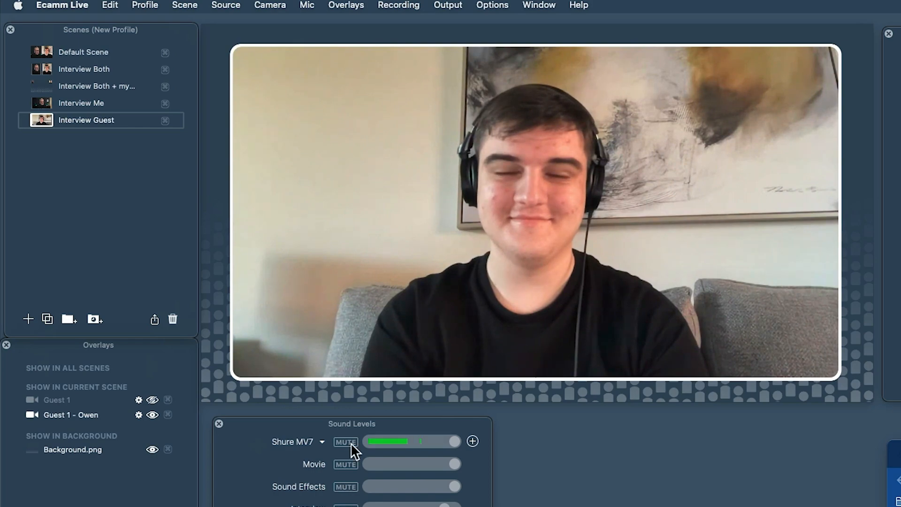
pyautogui.click(351, 442)
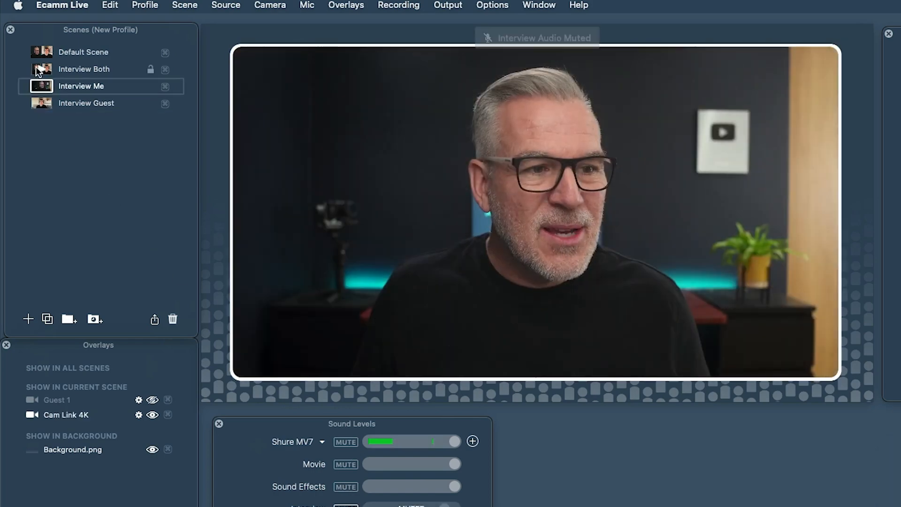
# Step: Switch through the Interview Both, Interview Me and Interview Guest scenes to preview the changes between them
pyautogui.click(36, 69)
pyautogui.click(38, 86)
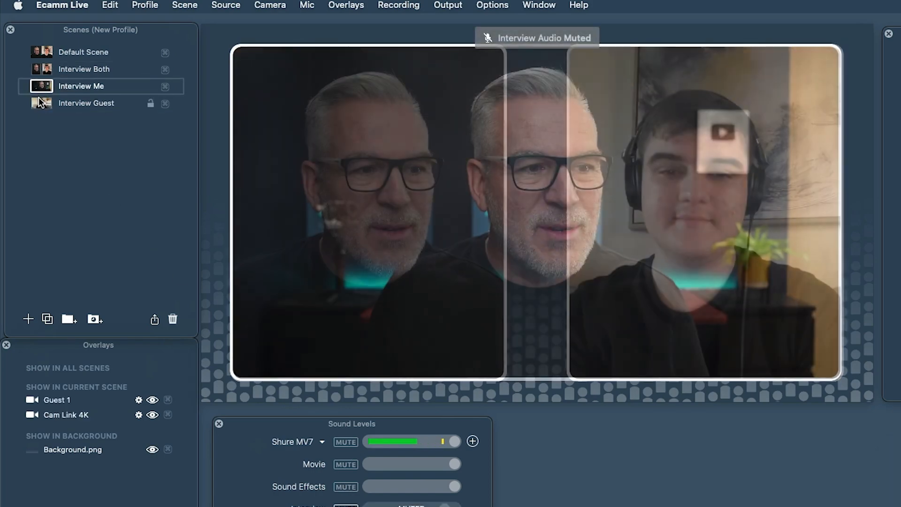
pyautogui.click(39, 97)
# Step: Duplicate the Interview Both scene and name the copy Interview Both + my screen
pyautogui.click(37, 69)
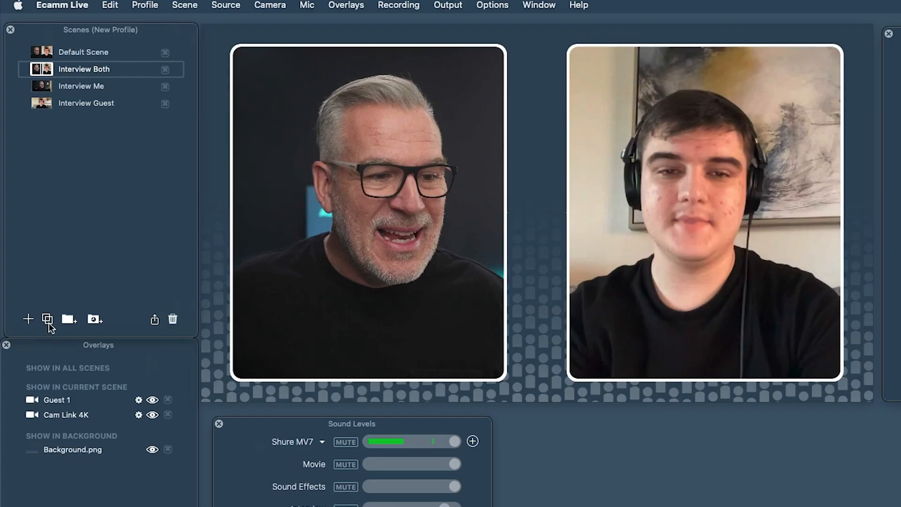
pyautogui.click(47, 319)
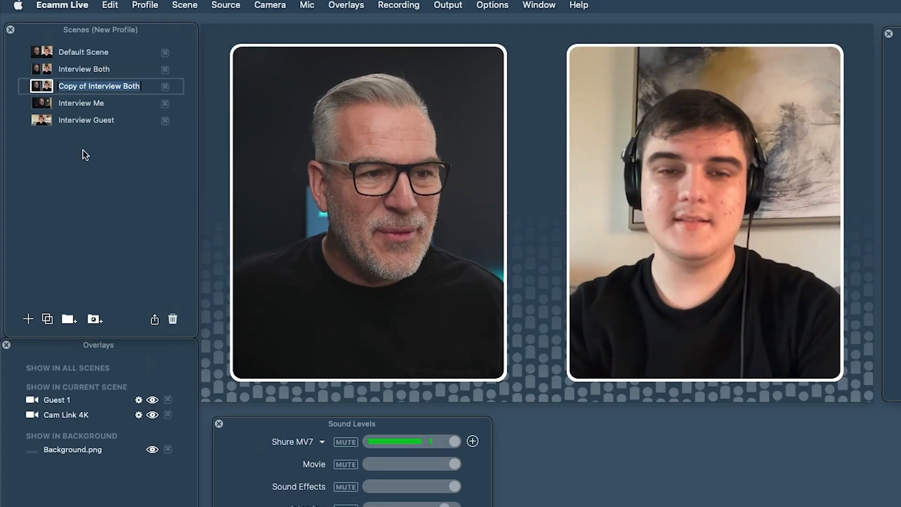
pyautogui.press('Return')
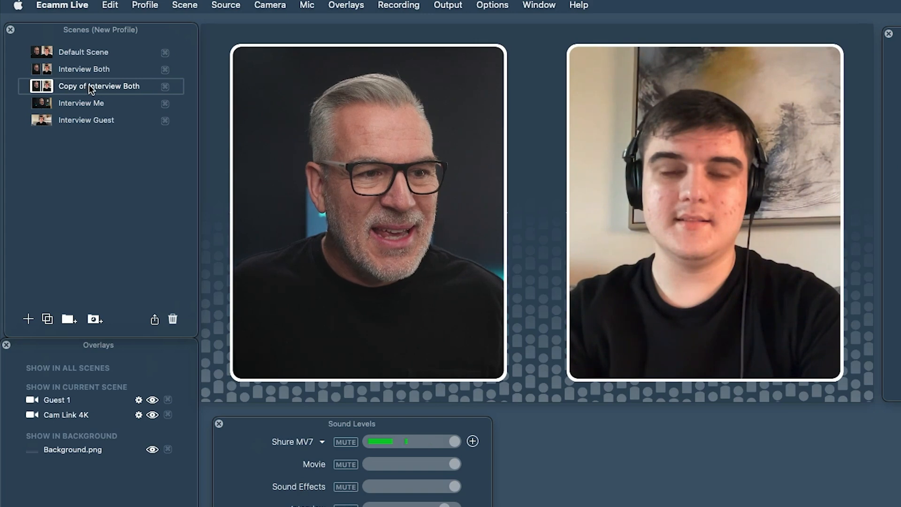
pyautogui.doubleClick(89, 87)
pyautogui.moveTo(89, 86); pyautogui.dragTo(56, 86)
pyautogui.press('BackSpace')
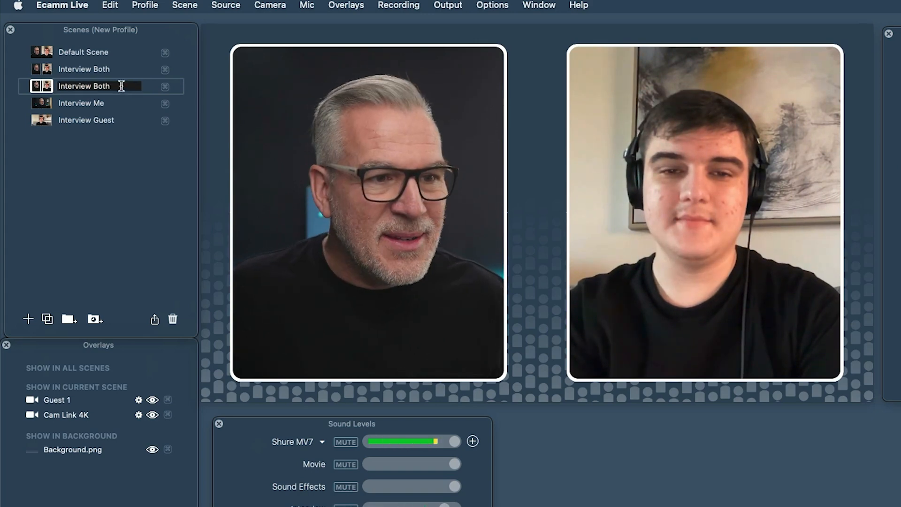
pyautogui.write('+ my screen')
pyautogui.press('Return')
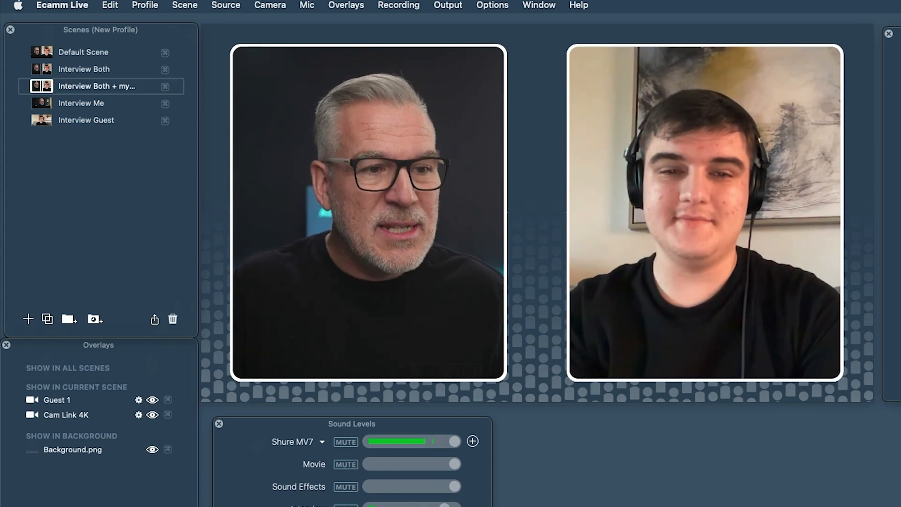
# Step: Shrink the host's Cam Link 4K overlay to a small thumbnail and place it in the upper-left corner of the scene
pyautogui.click(466, 354)
pyautogui.moveTo(503, 379); pyautogui.dragTo(315, 135)
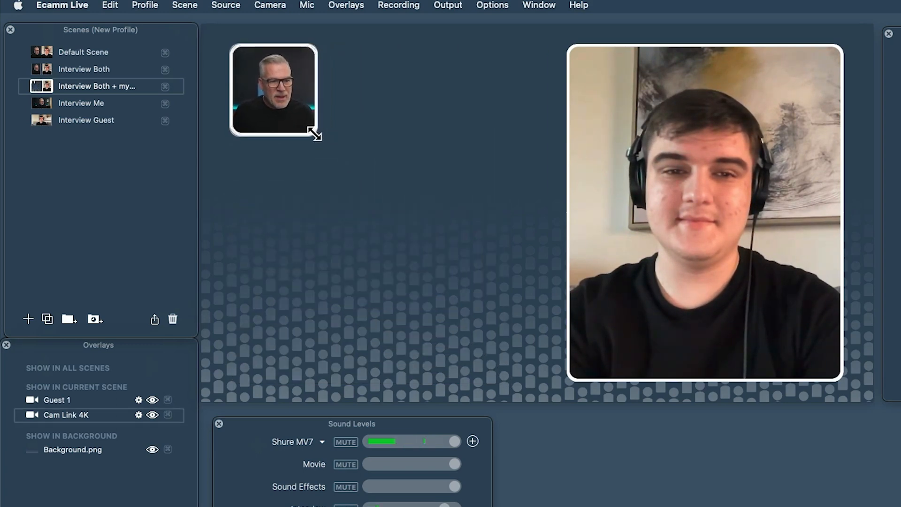
pyautogui.moveTo(281, 104); pyautogui.dragTo(266, 97)
# Step: Shrink the Guest 1 overlay to match the host thumbnail and place it in the scene's upper-right corner
pyautogui.click(692, 261)
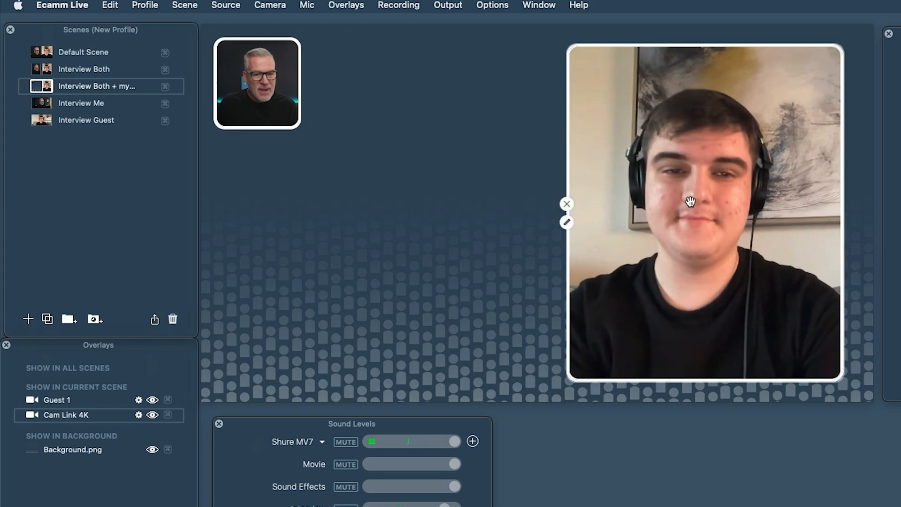
pyautogui.moveTo(689, 199); pyautogui.dragTo(337, 177)
pyautogui.moveTo(489, 373); pyautogui.dragTo(289, 120)
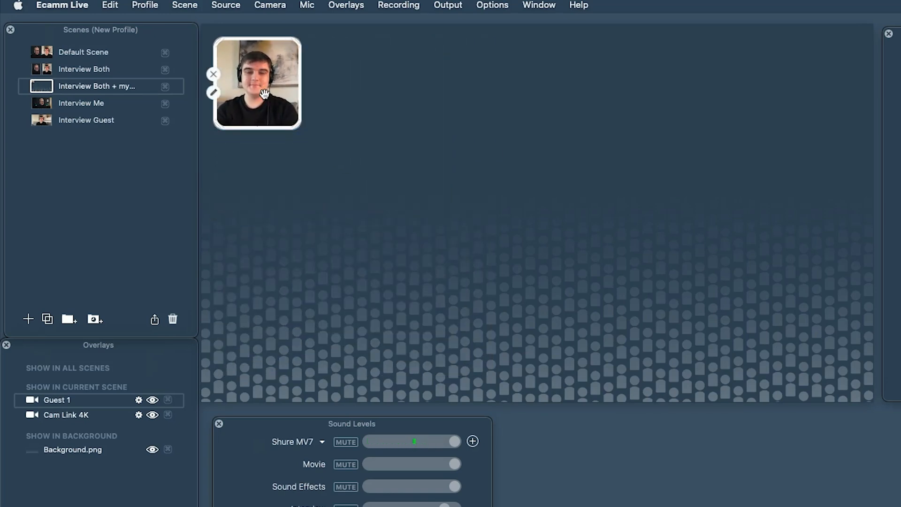
pyautogui.moveTo(265, 94); pyautogui.dragTo(821, 88)
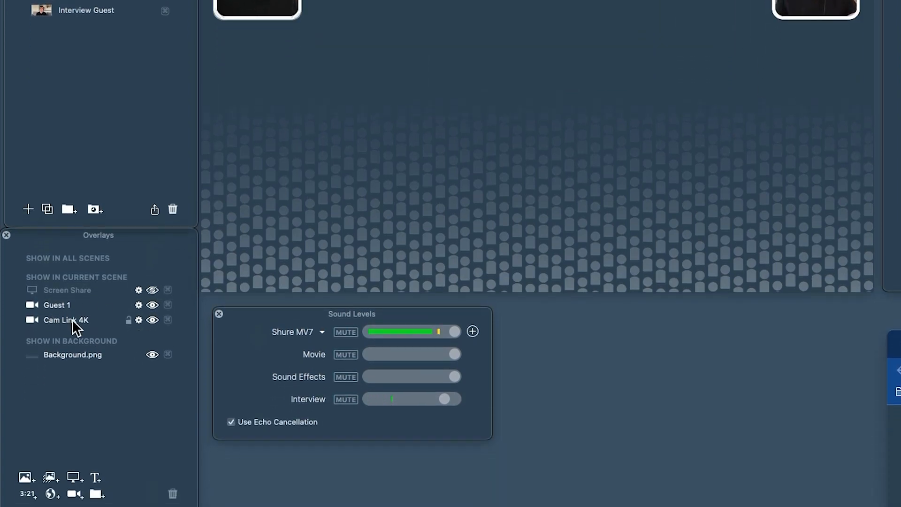
# Step: Make the Screen Share overlay visible and set it to show the Video Training window from Google Chrome
pyautogui.click(152, 290)
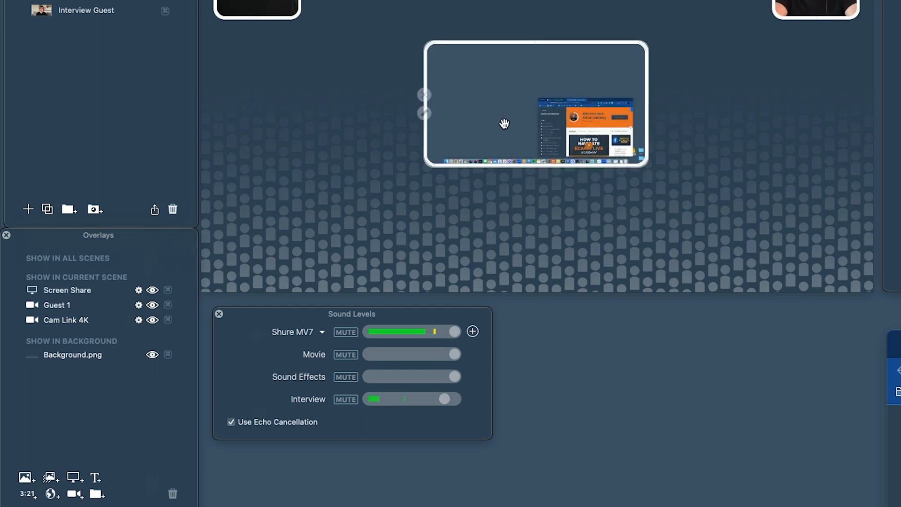
pyautogui.click(423, 113)
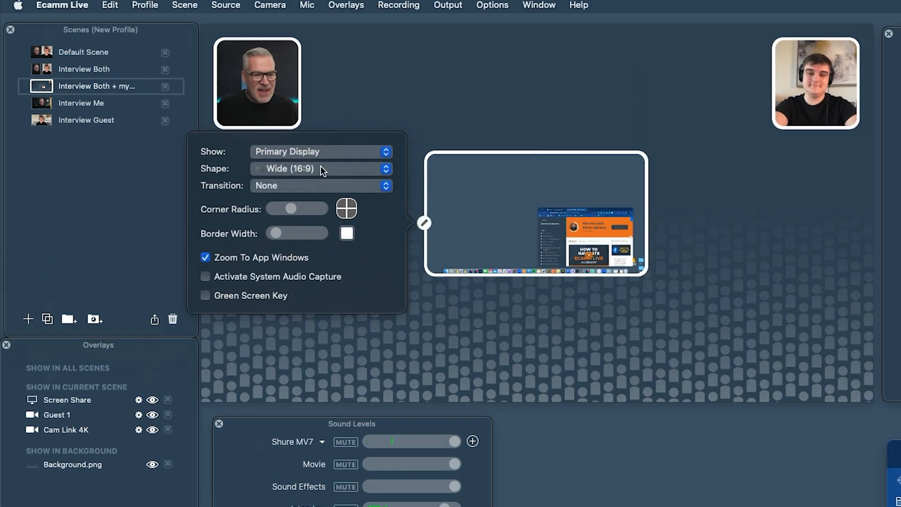
pyautogui.click(313, 45)
pyautogui.moveTo(322, 239)
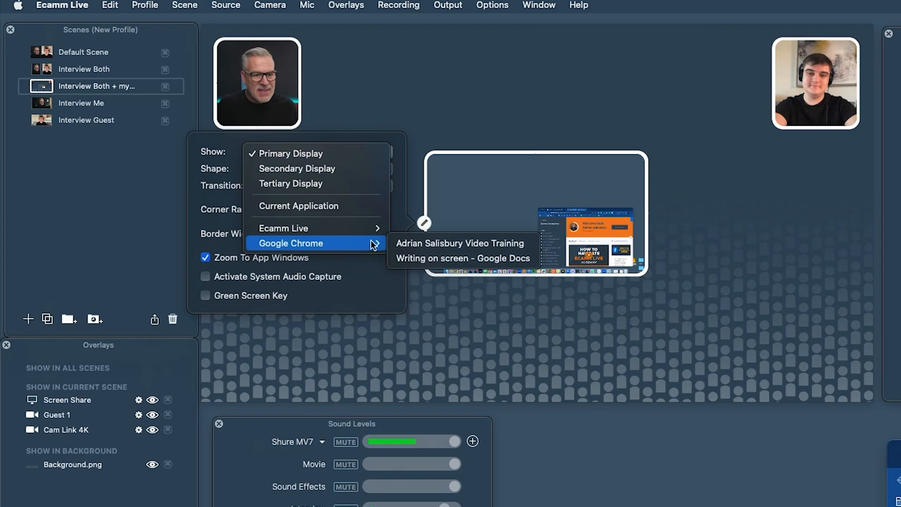
pyautogui.click(404, 242)
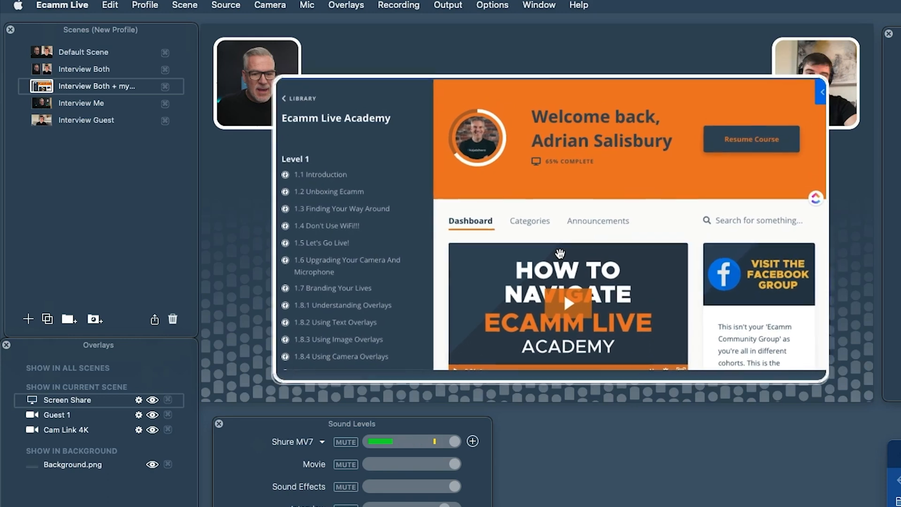
# Step: Size and centre the Screen Share overlay in the lower part of the scene and send it behind both camera thumbnails
pyautogui.moveTo(560, 253)
pyautogui.mouseDown()
pyautogui.moveTo(540, 261)
pyautogui.moveTo(548, 261)
pyautogui.mouseUp()
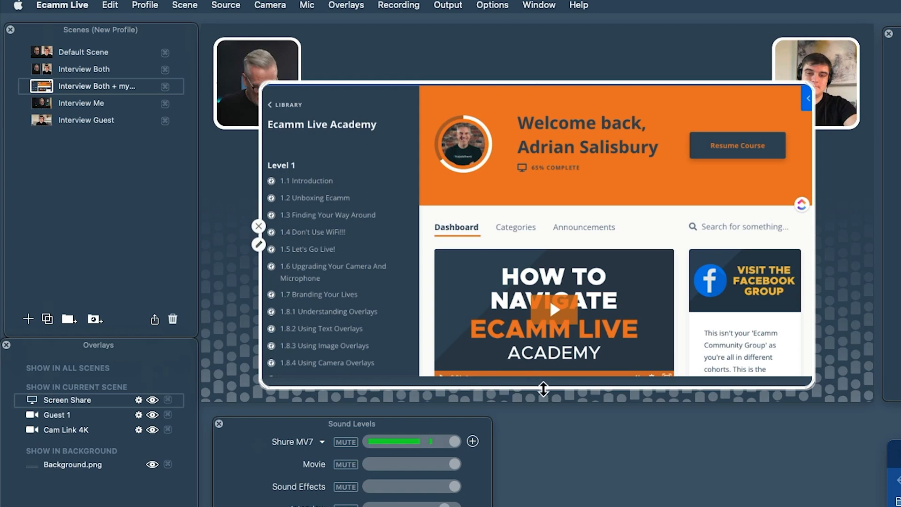
pyautogui.moveTo(543, 388); pyautogui.dragTo(545, 378)
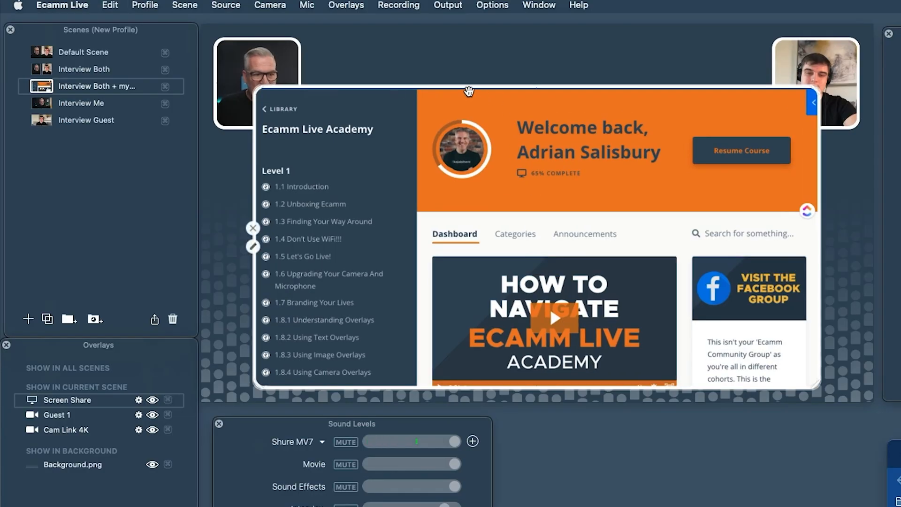
pyautogui.rightClick(449, 188)
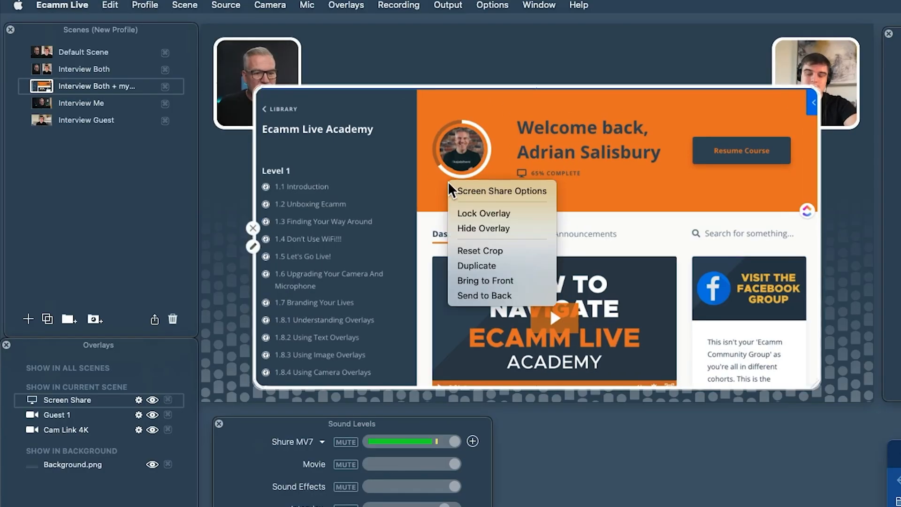
pyautogui.click(512, 294)
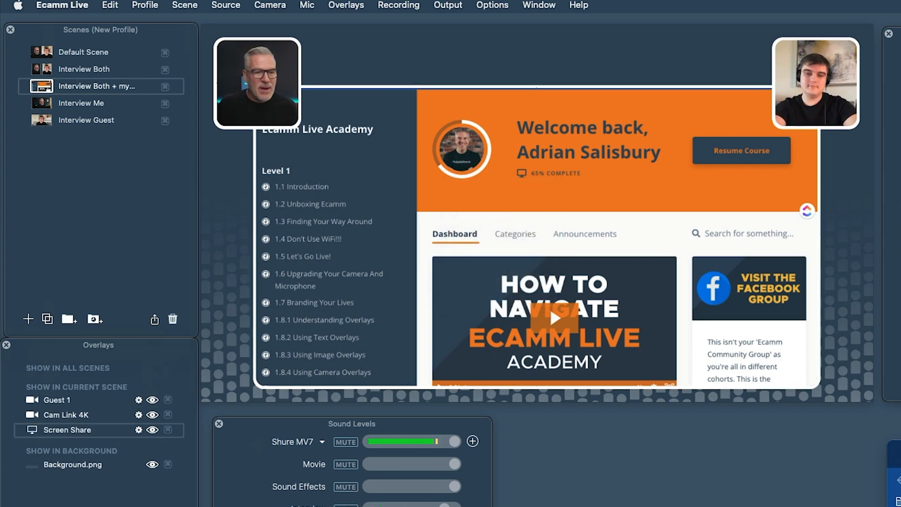
# Step: Switch away from Ecamm Live and scroll the shared browser page down and back up to check the screen share
pyautogui.press('super+Tab')
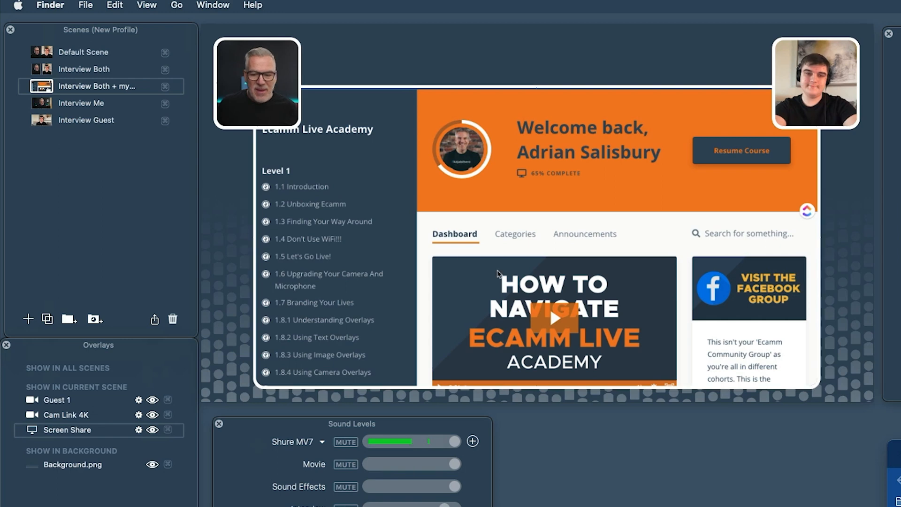
pyautogui.scroll(-5, 549, 306)
pyautogui.scroll(5, 544, 242)
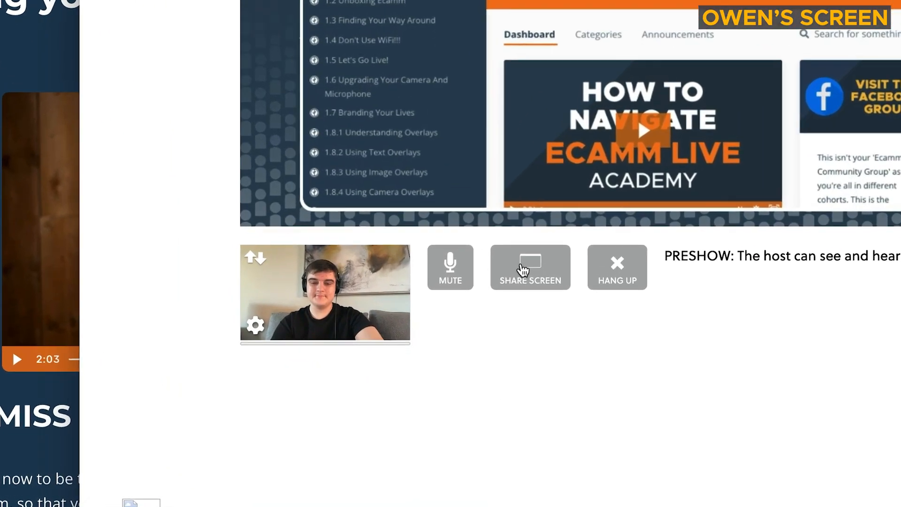
# Step: On the guest's page, review the sharing options and share the Ecamm Live Academy Chrome tab with tab audio
pyautogui.click(491, 344)
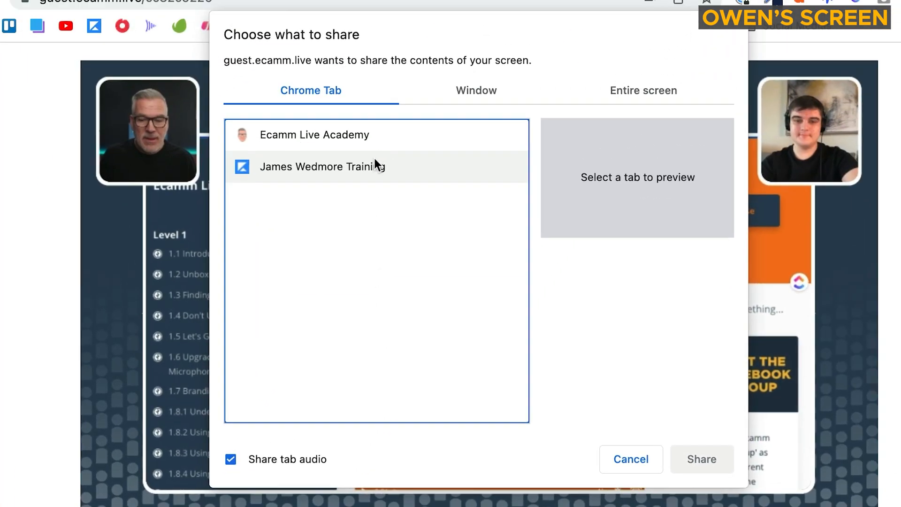
pyautogui.click(399, 135)
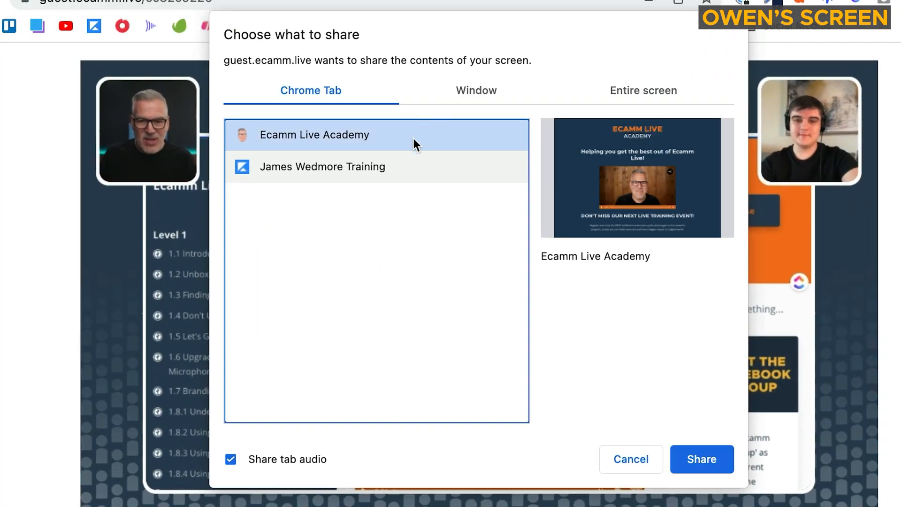
pyautogui.click(452, 90)
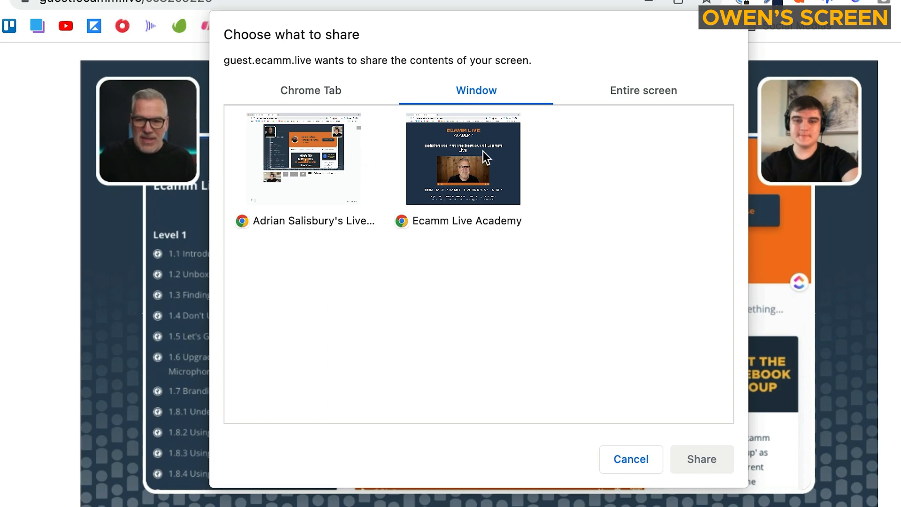
pyautogui.click(595, 92)
pyautogui.click(332, 89)
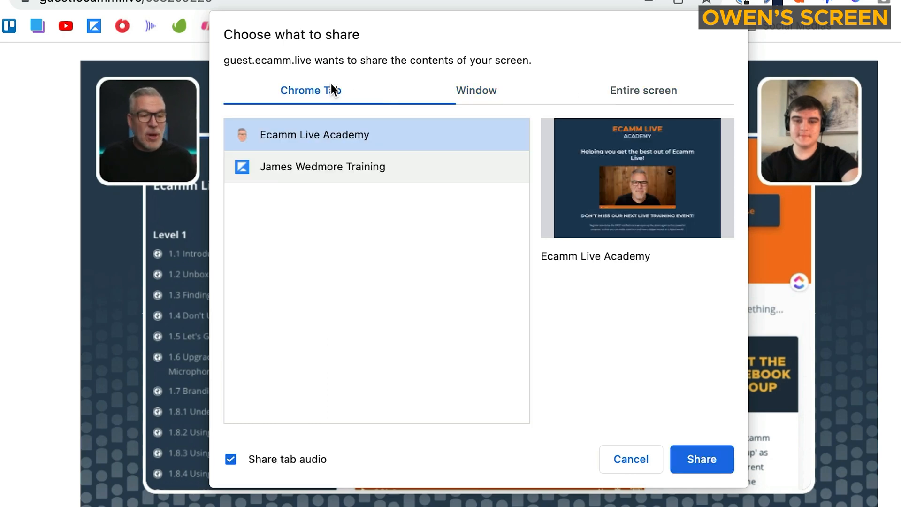
pyautogui.click(702, 459)
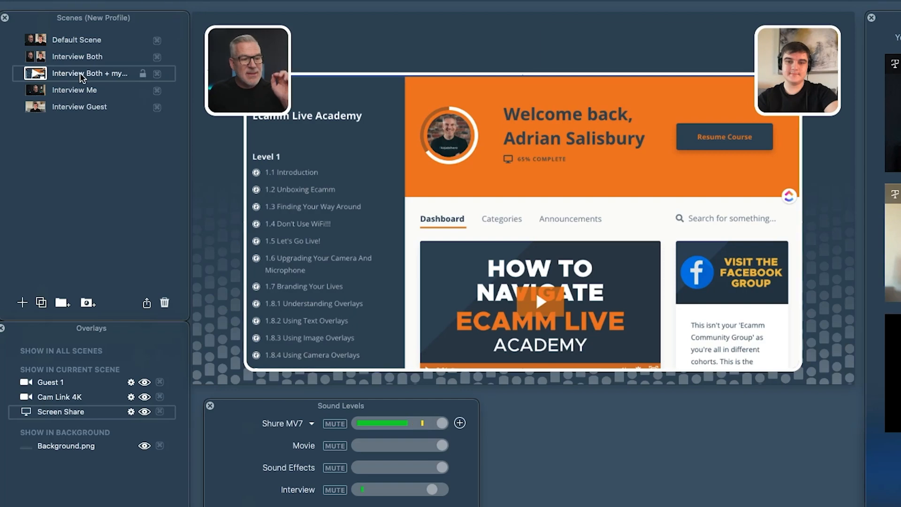
# Step: Duplicate Interview Both + my screen in Ecamm Live for the guest's screen and add a new camera overlay
pyautogui.click(41, 302)
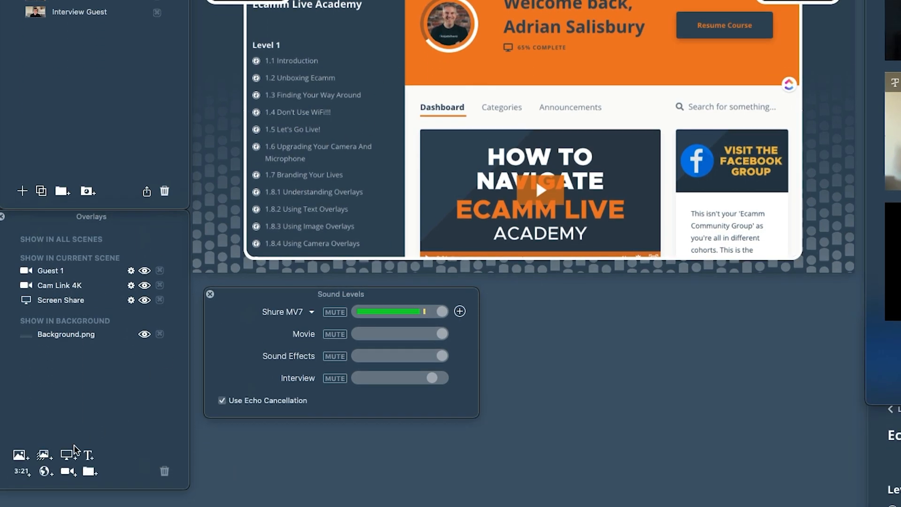
pyautogui.click(70, 473)
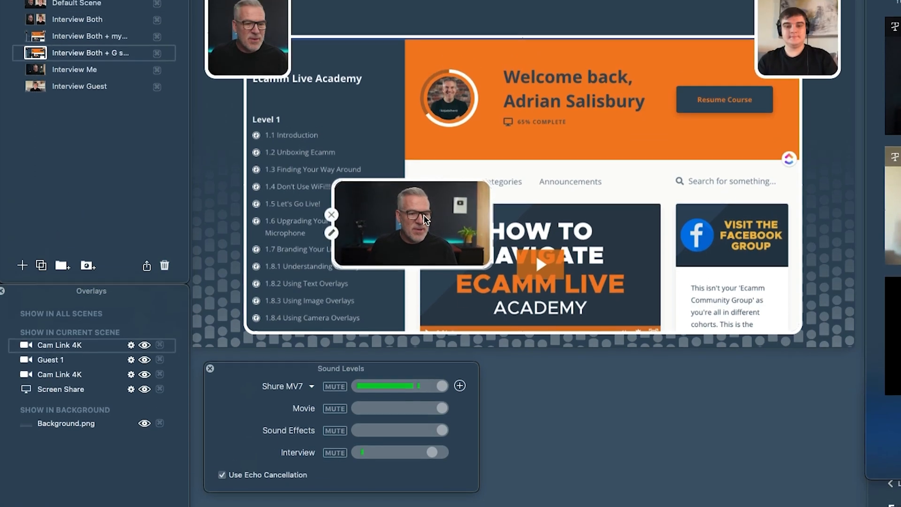
# Step: Move the new camera overlay over the screen share, set its shape to Custom and enlarge it to cover the screen share fully
pyautogui.moveTo(422, 141); pyautogui.dragTo(348, 13)
pyautogui.moveTo(348, 124); pyautogui.dragTo(336, 111)
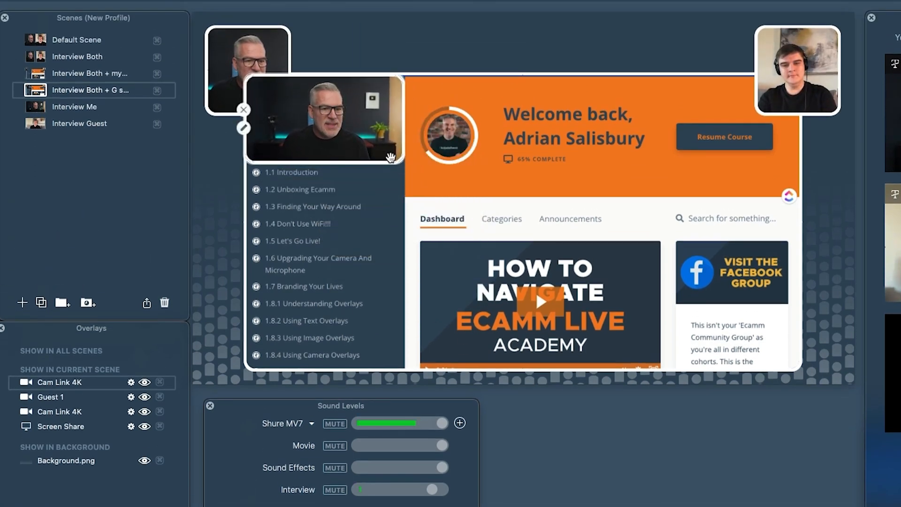
pyautogui.moveTo(407, 167); pyautogui.dragTo(757, 330)
pyautogui.click(243, 228)
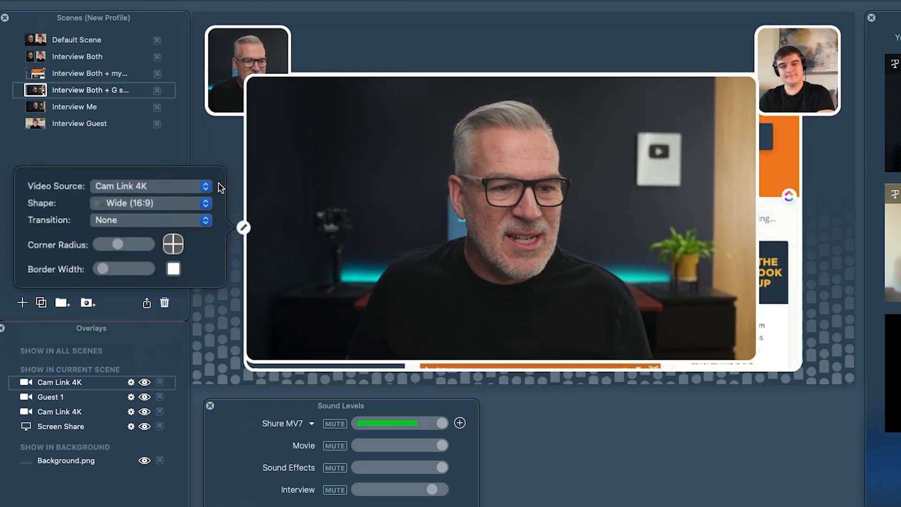
pyautogui.click(172, 204)
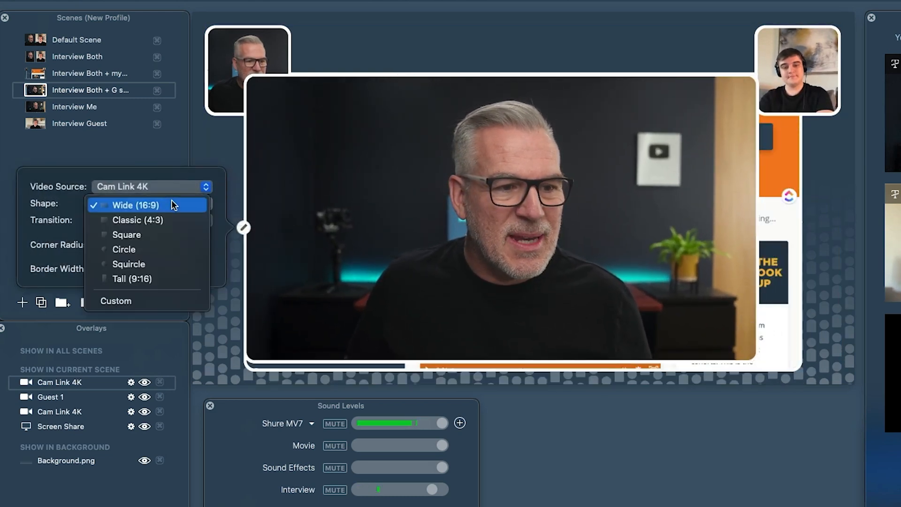
pyautogui.click(180, 299)
pyautogui.moveTo(754, 360); pyautogui.dragTo(799, 371)
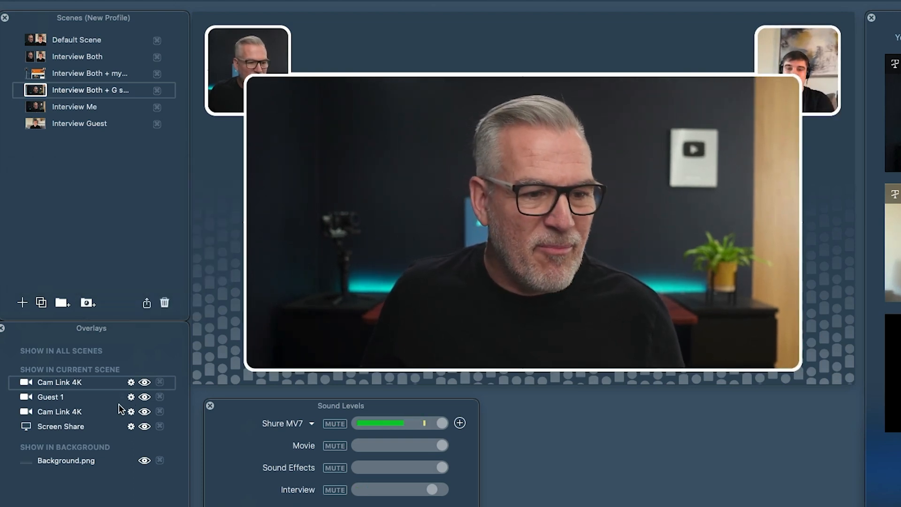
# Step: Hide the Screen Share overlay and set the large camera overlay's video source to Guest 2
pyautogui.click(145, 426)
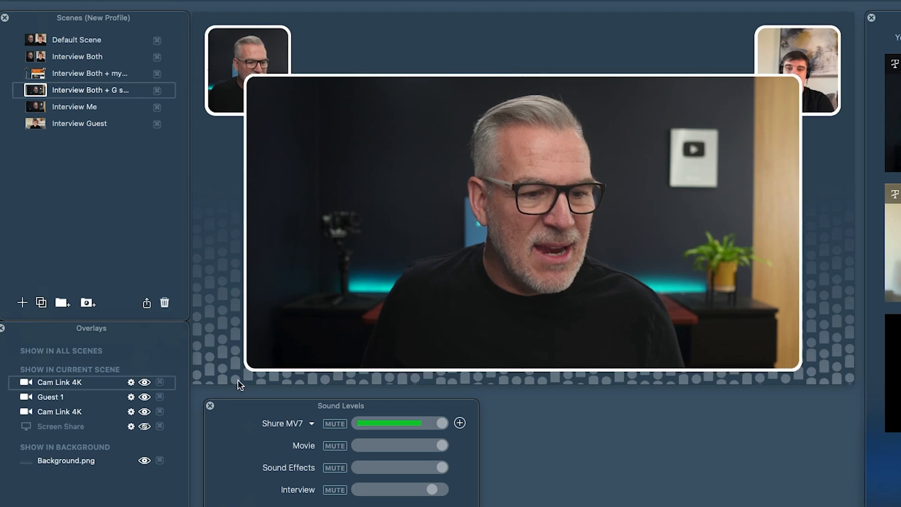
pyautogui.click(242, 231)
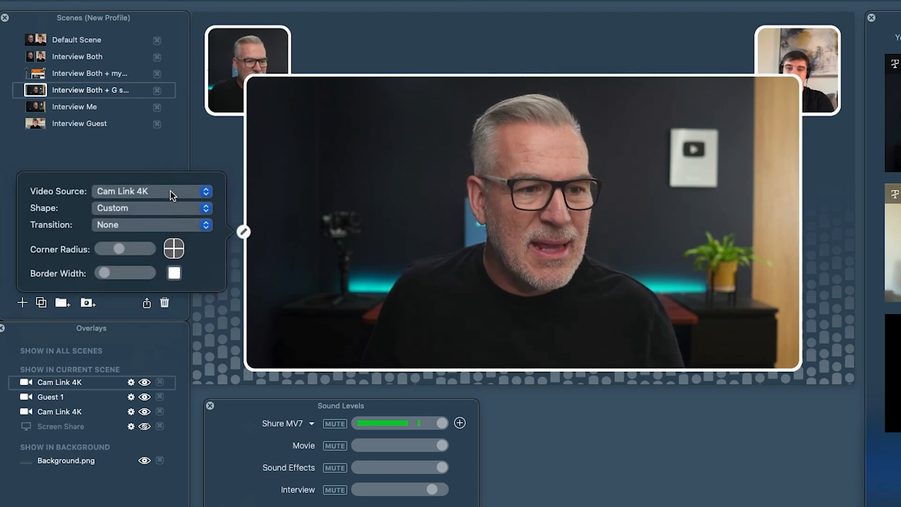
pyautogui.click(169, 190)
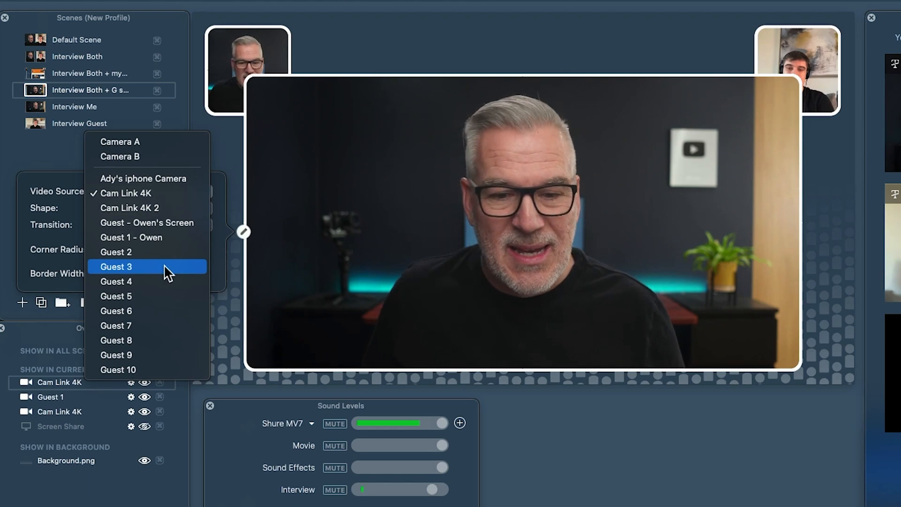
pyautogui.click(162, 252)
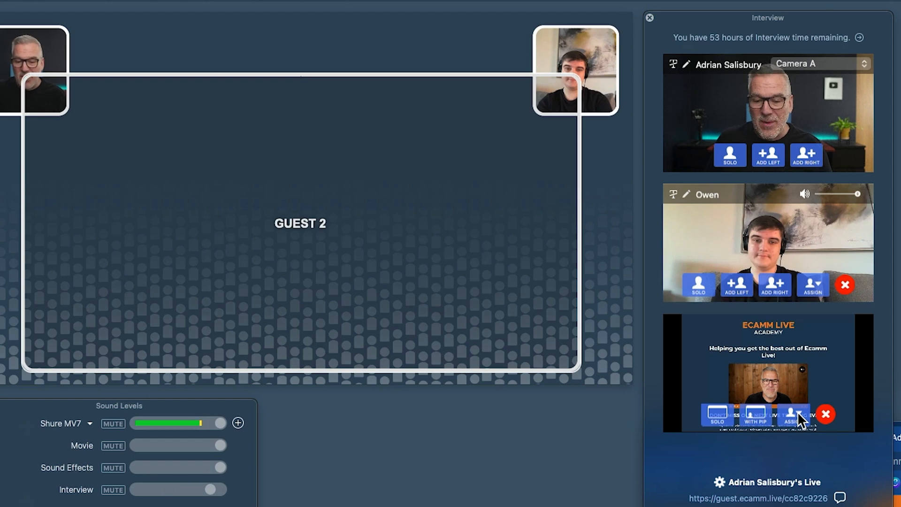
# Step: Assign the guest's shared screen to the Guest 2 placeholder and send that large overlay behind the two small camera overlays
pyautogui.click(798, 412)
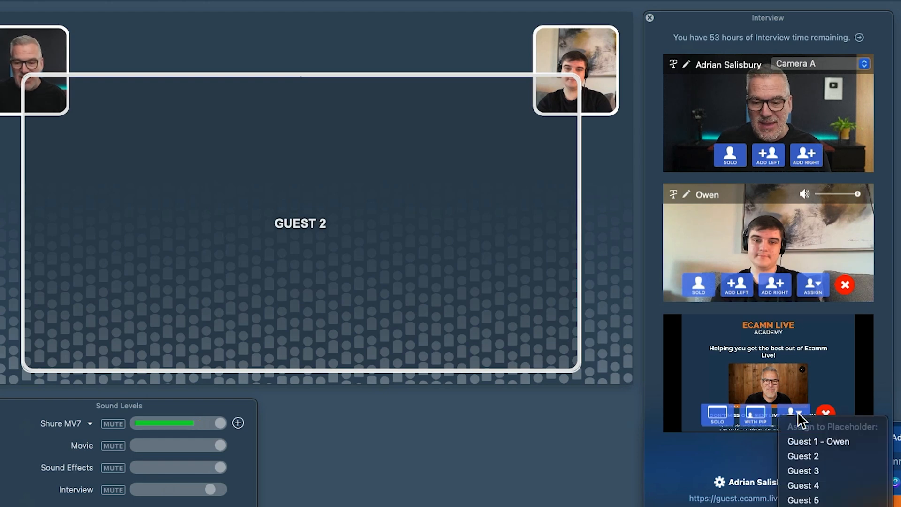
pyautogui.click(801, 454)
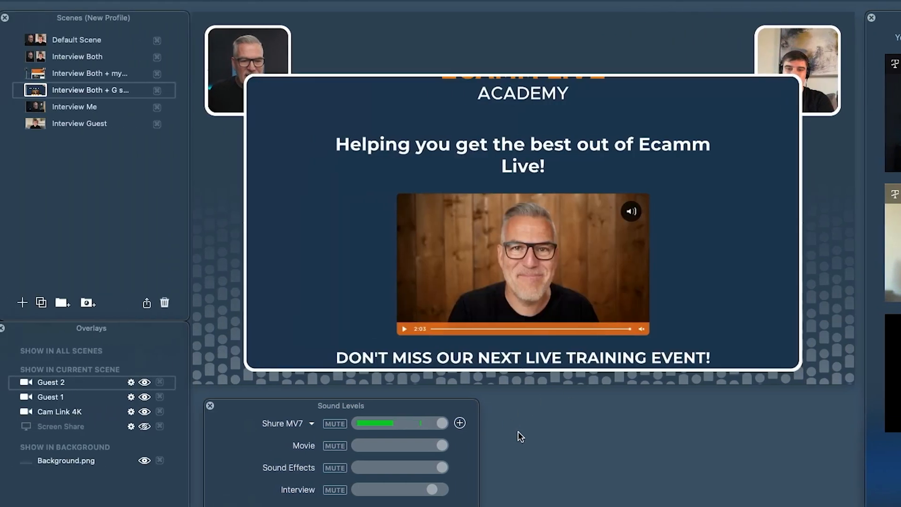
pyautogui.moveTo(296, 128)
pyautogui.rightClick(325, 208)
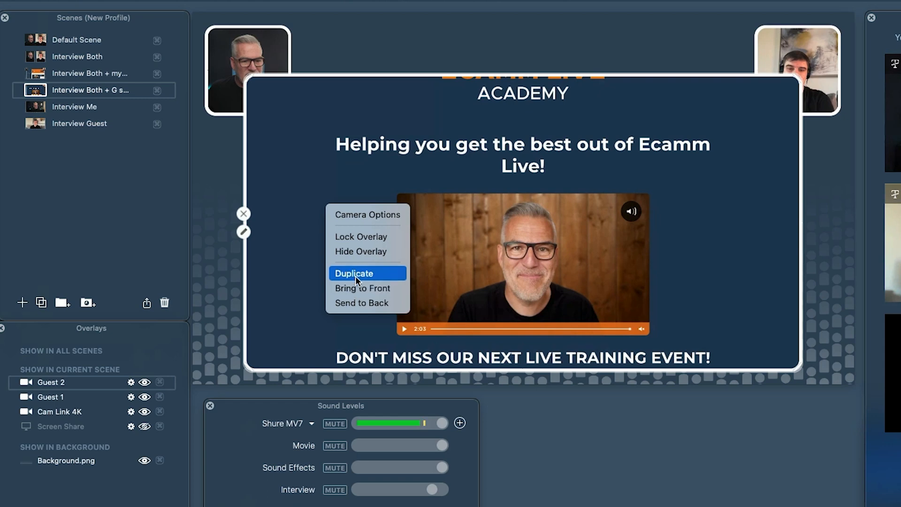
pyautogui.click(356, 303)
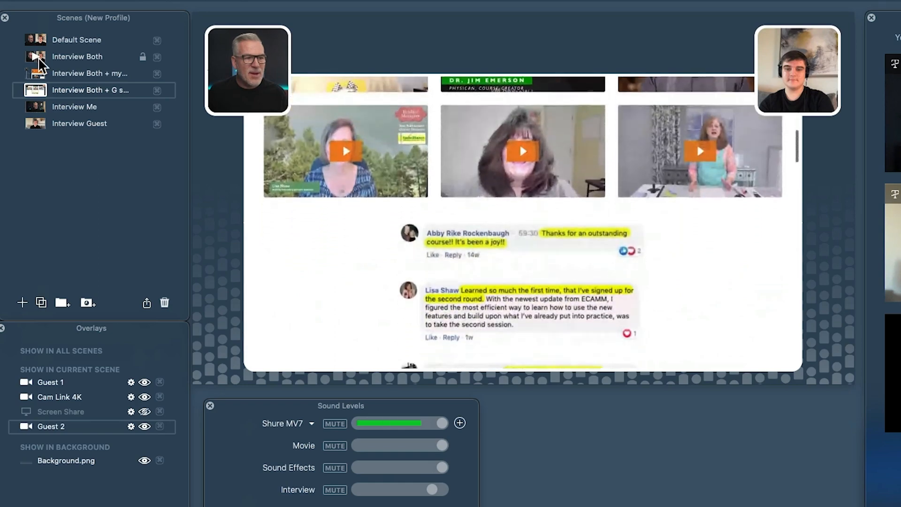
# Step: Test the Interview Me and Interview Guest scenes, switching back to Interview Both after each to check layouts and audio muting
pyautogui.click(37, 58)
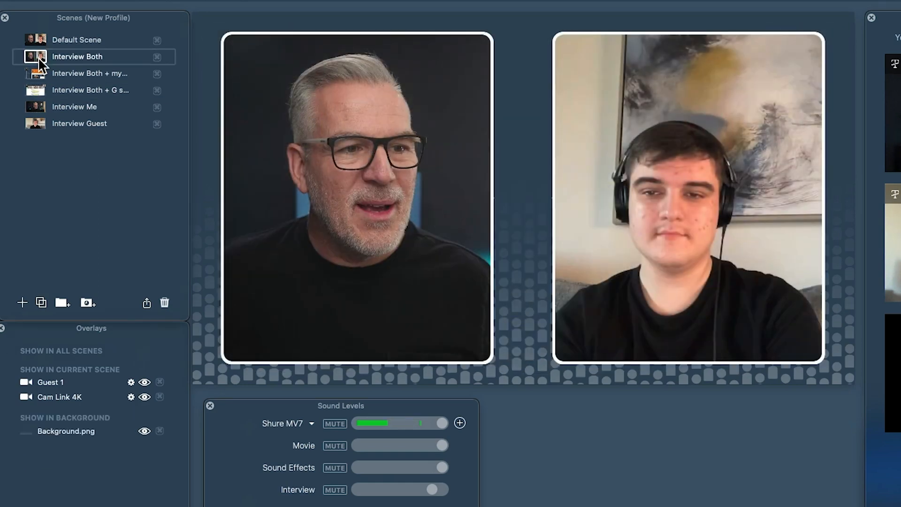
pyautogui.click(32, 106)
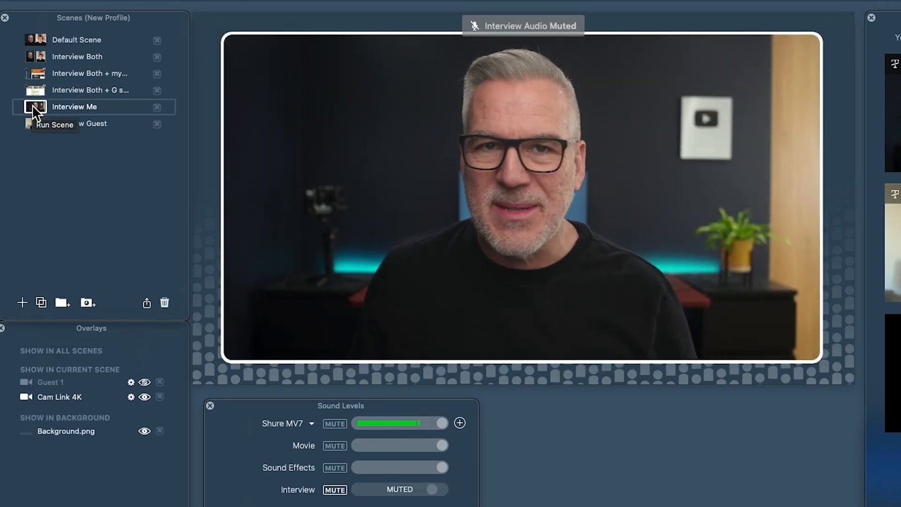
pyautogui.click(35, 55)
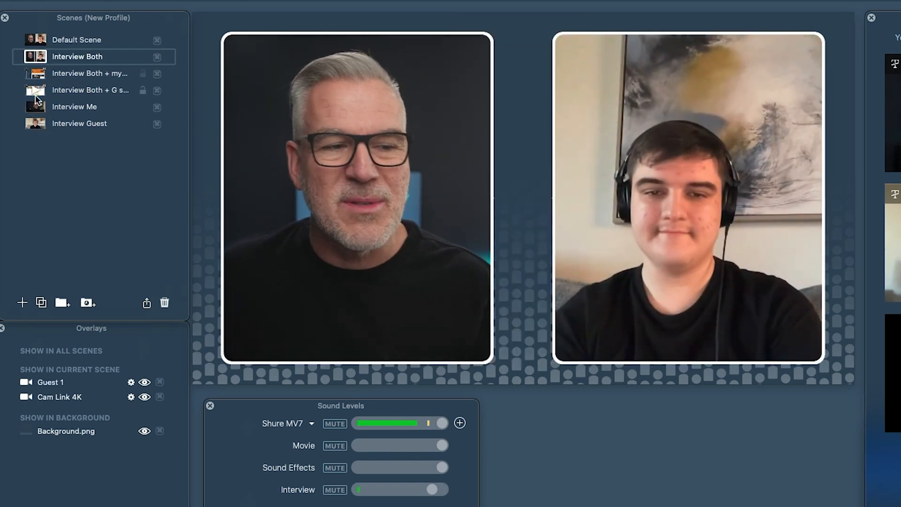
pyautogui.click(36, 121)
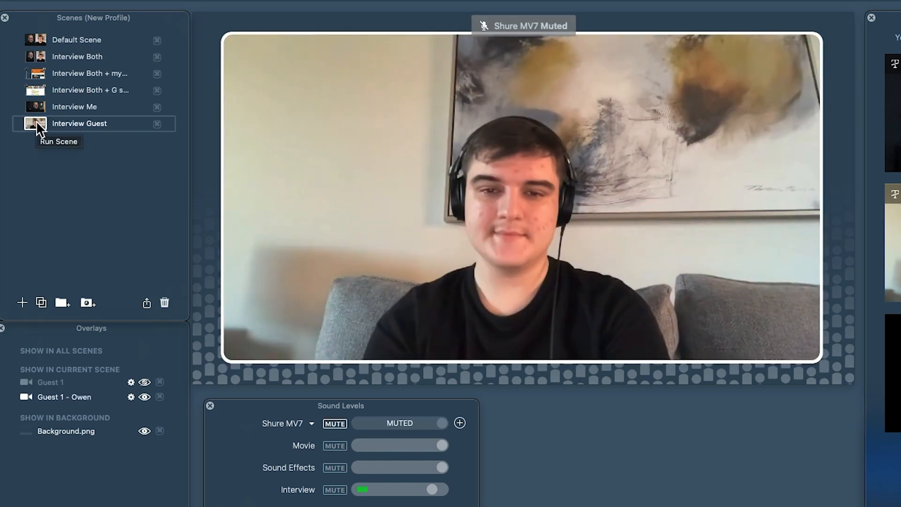
pyautogui.click(38, 56)
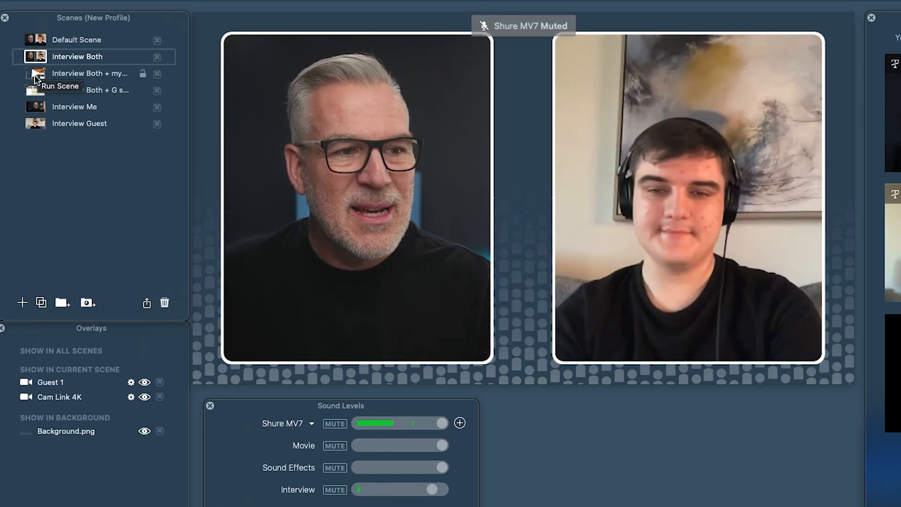
# Step: Test the host-screen scene while scrolling the shared page, run the guest-screen scene, and return to Interview Both
pyautogui.click(35, 73)
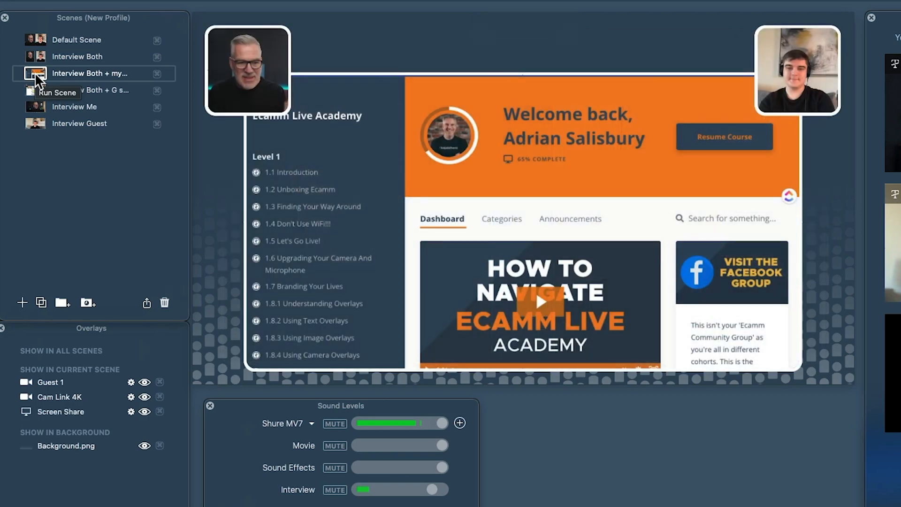
pyautogui.scroll(-5, 445, 225)
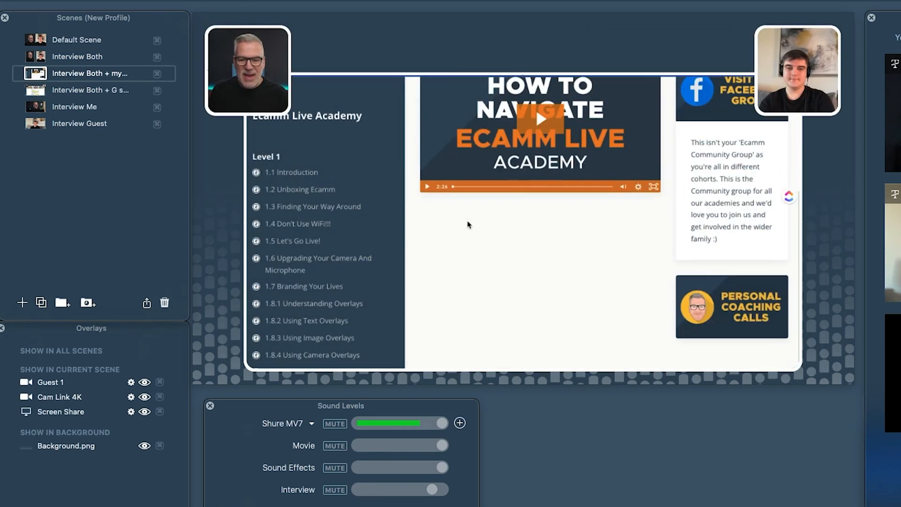
pyautogui.scroll(4, 458, 222)
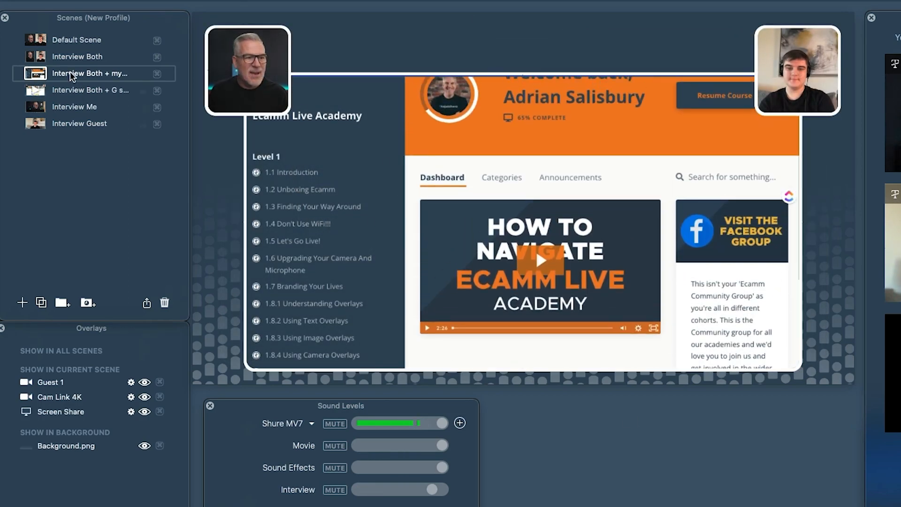
pyautogui.click(36, 87)
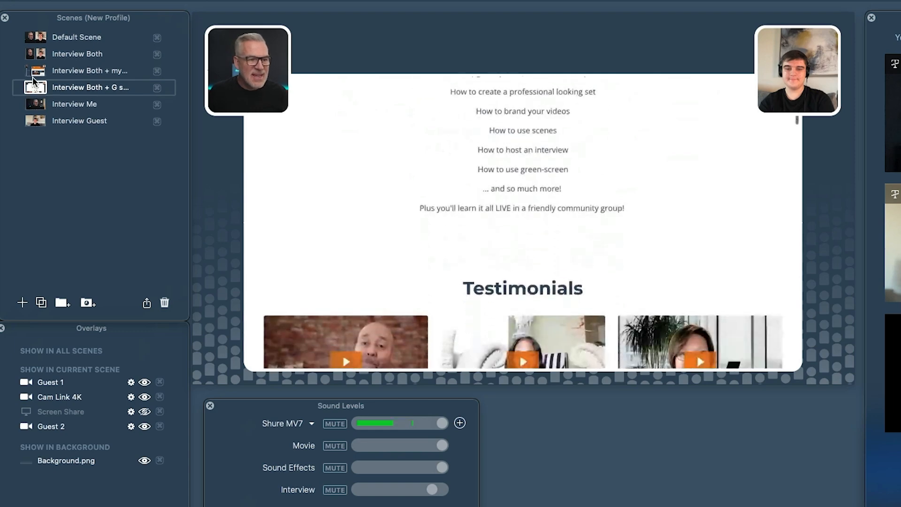
pyautogui.click(34, 56)
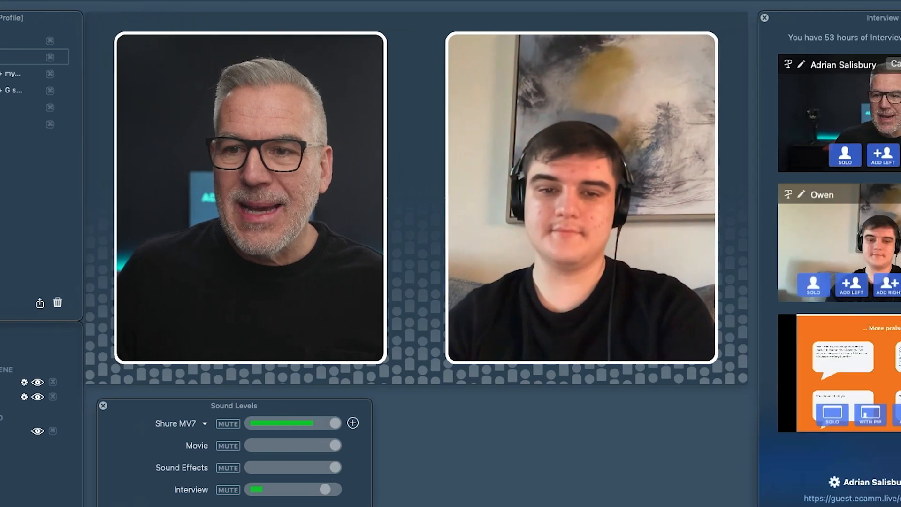
# Step: Enable Zoom & Pan for the Guest 1 camera, zoom in slightly and reframe the guest, and review the picture settings and camera options
pyautogui.click(732, 41)
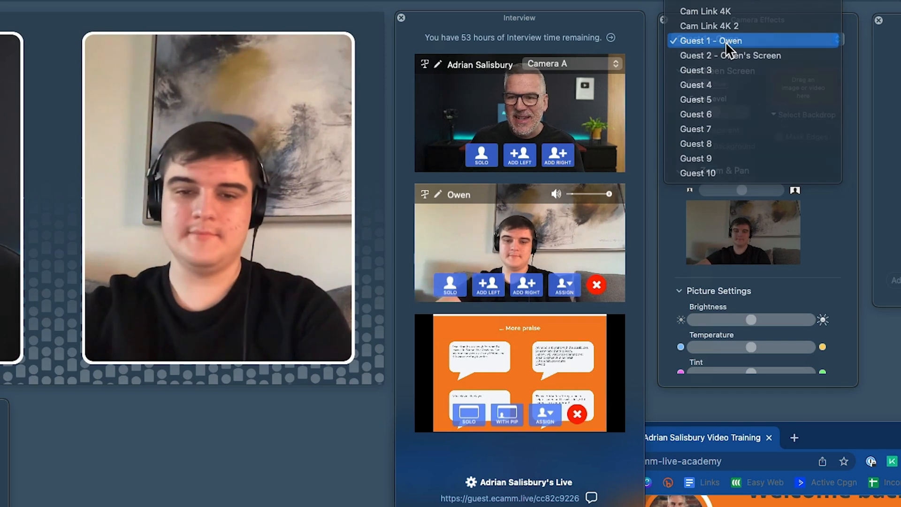
pyautogui.click(725, 42)
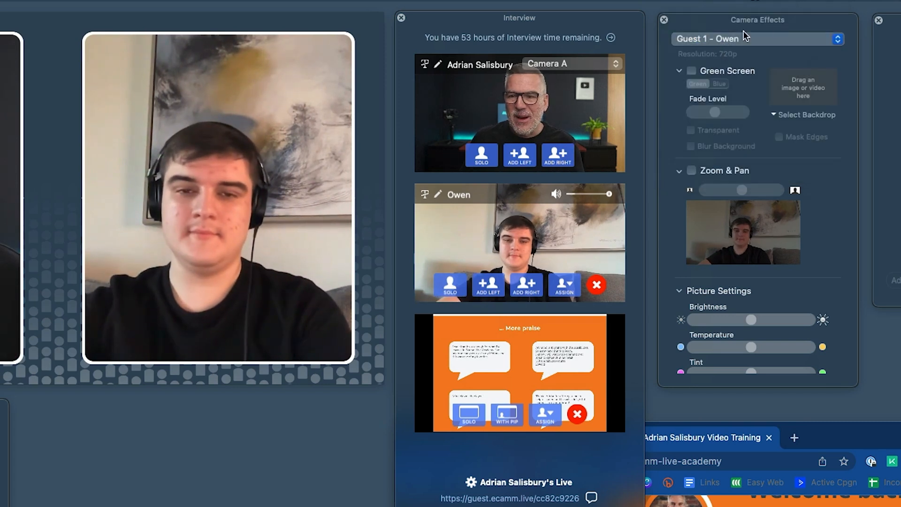
pyautogui.click(693, 171)
pyautogui.moveTo(749, 188)
pyautogui.mouseDown()
pyautogui.moveTo(739, 186)
pyautogui.moveTo(756, 188)
pyautogui.mouseUp()
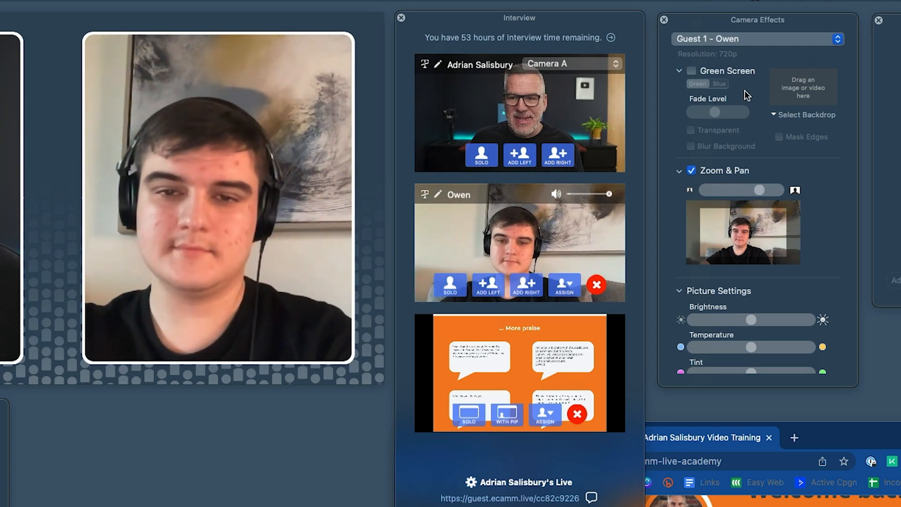
pyautogui.moveTo(741, 228); pyautogui.dragTo(738, 234)
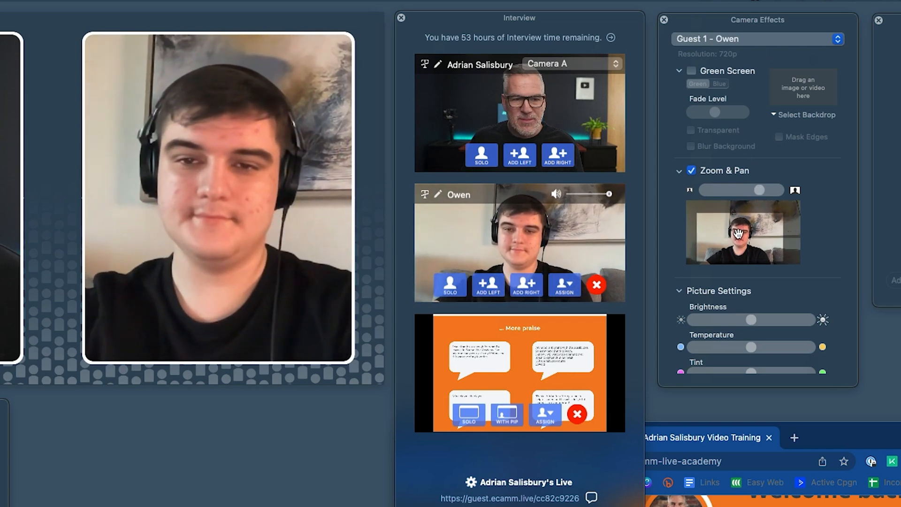
pyautogui.moveTo(758, 190); pyautogui.dragTo(754, 189)
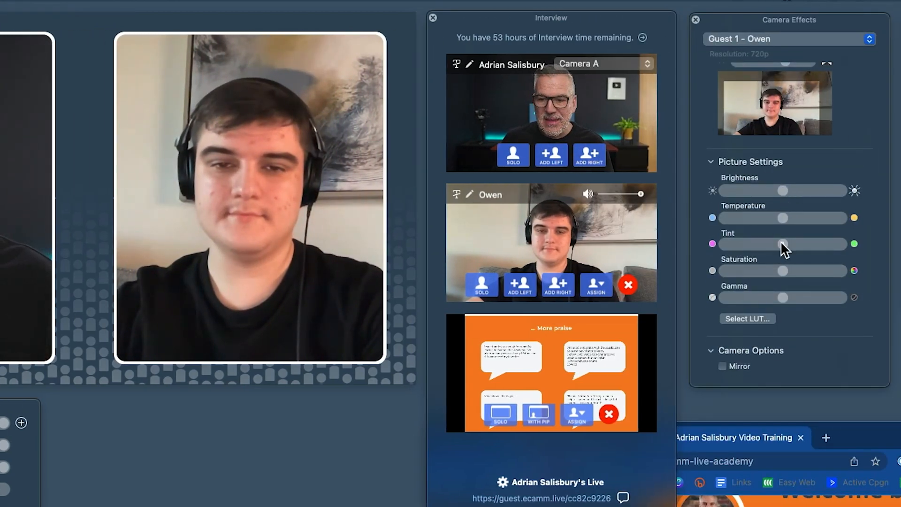
pyautogui.moveTo(781, 243); pyautogui.dragTo(741, 220)
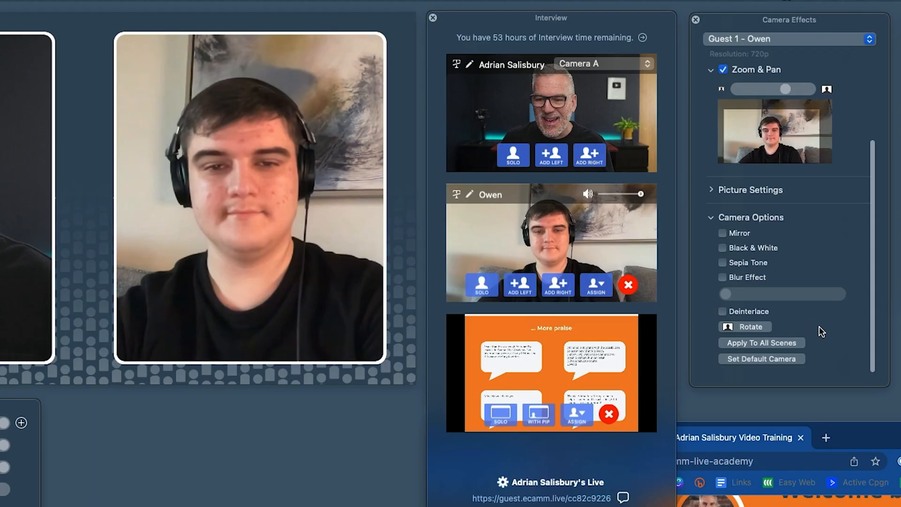
pyautogui.scroll(1, 819, 319)
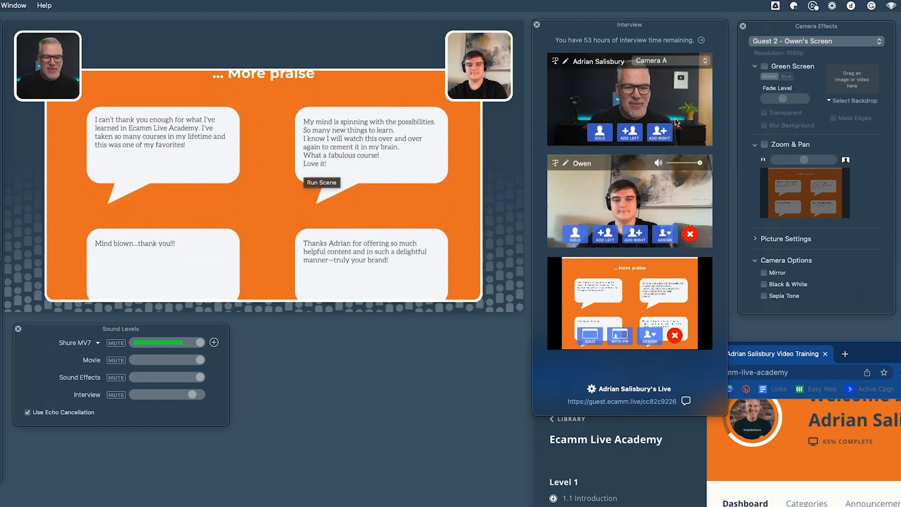
# Step: Try Zoom & Pan on the Guest 2 shared screen, zooming in on the first testimonial and panning around it, and turn it off again
pyautogui.click(792, 42)
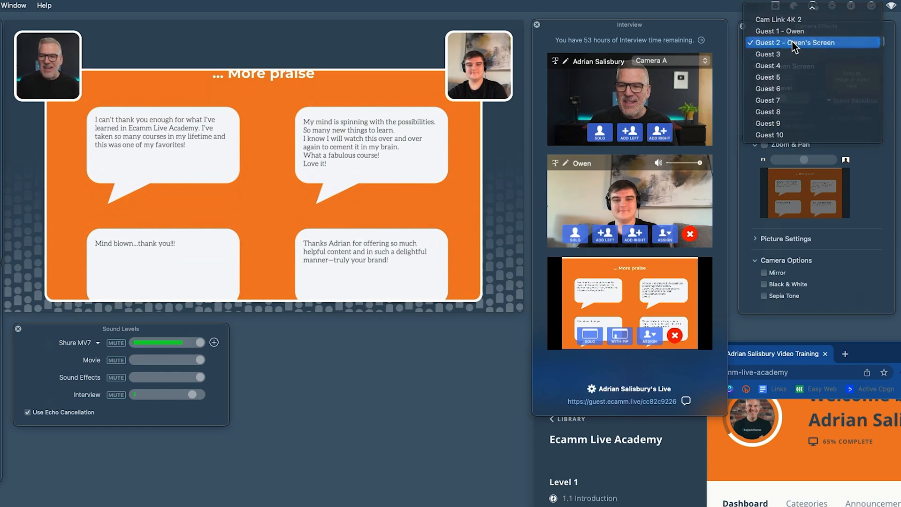
pyautogui.click(793, 40)
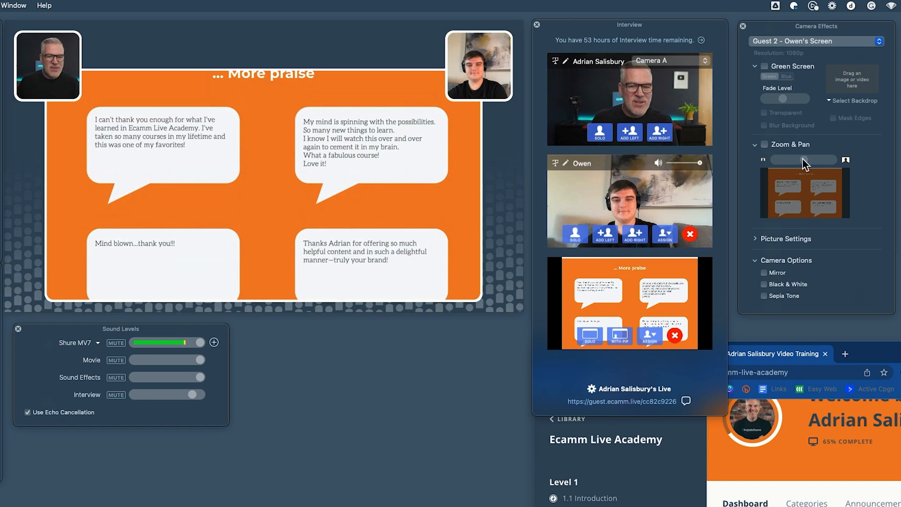
pyautogui.click(764, 144)
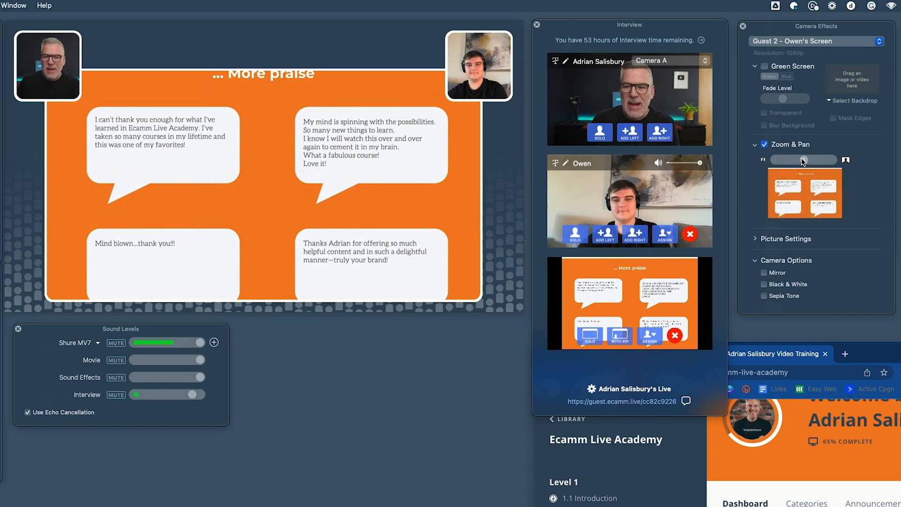
pyautogui.moveTo(801, 158); pyautogui.dragTo(827, 159)
pyautogui.moveTo(787, 195); pyautogui.dragTo(768, 189)
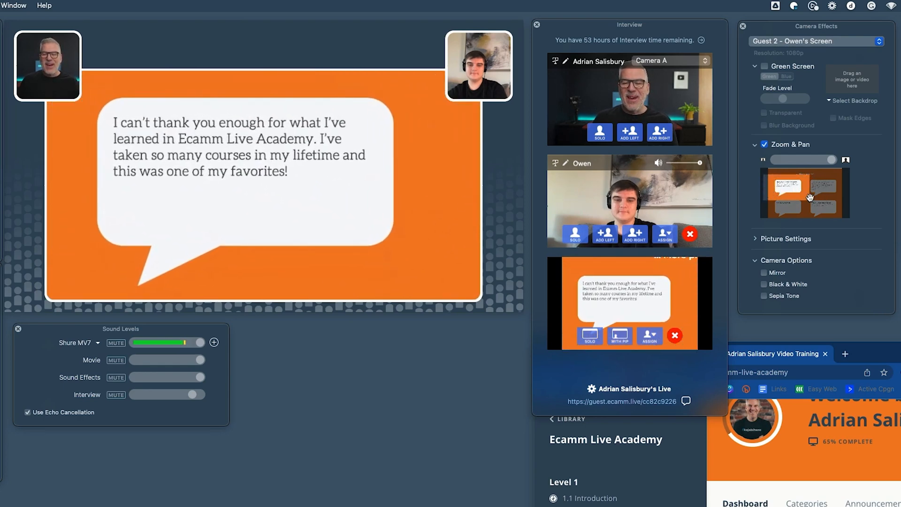
pyautogui.moveTo(784, 189)
pyautogui.mouseDown()
pyautogui.moveTo(786, 208)
pyautogui.moveTo(813, 206)
pyautogui.moveTo(811, 187)
pyautogui.moveTo(781, 173)
pyautogui.mouseUp()
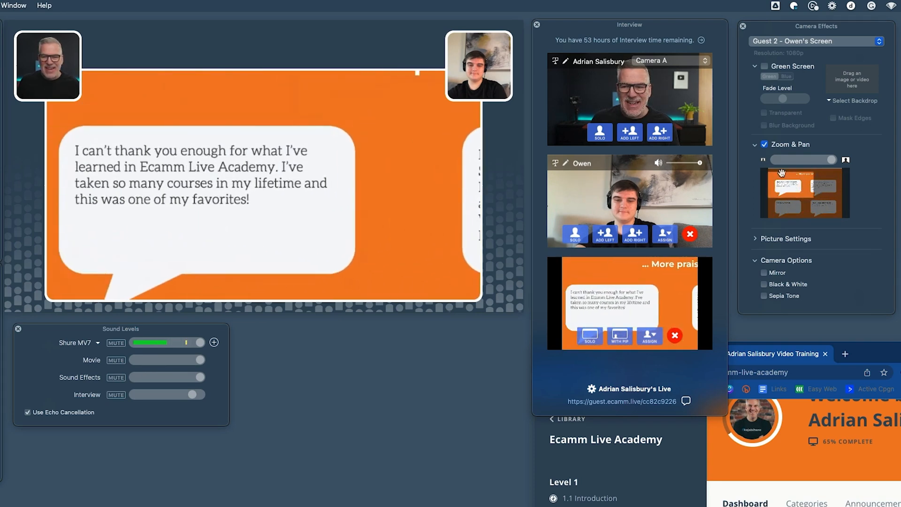
pyautogui.click(764, 145)
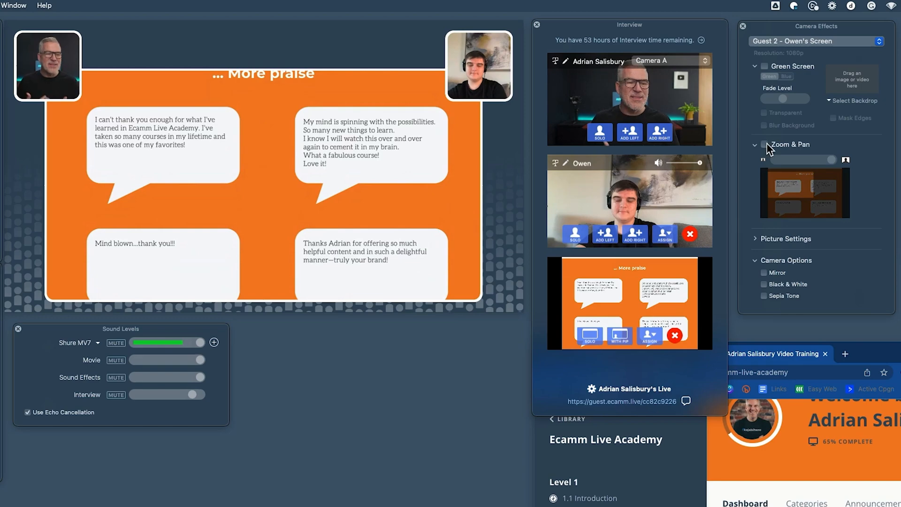